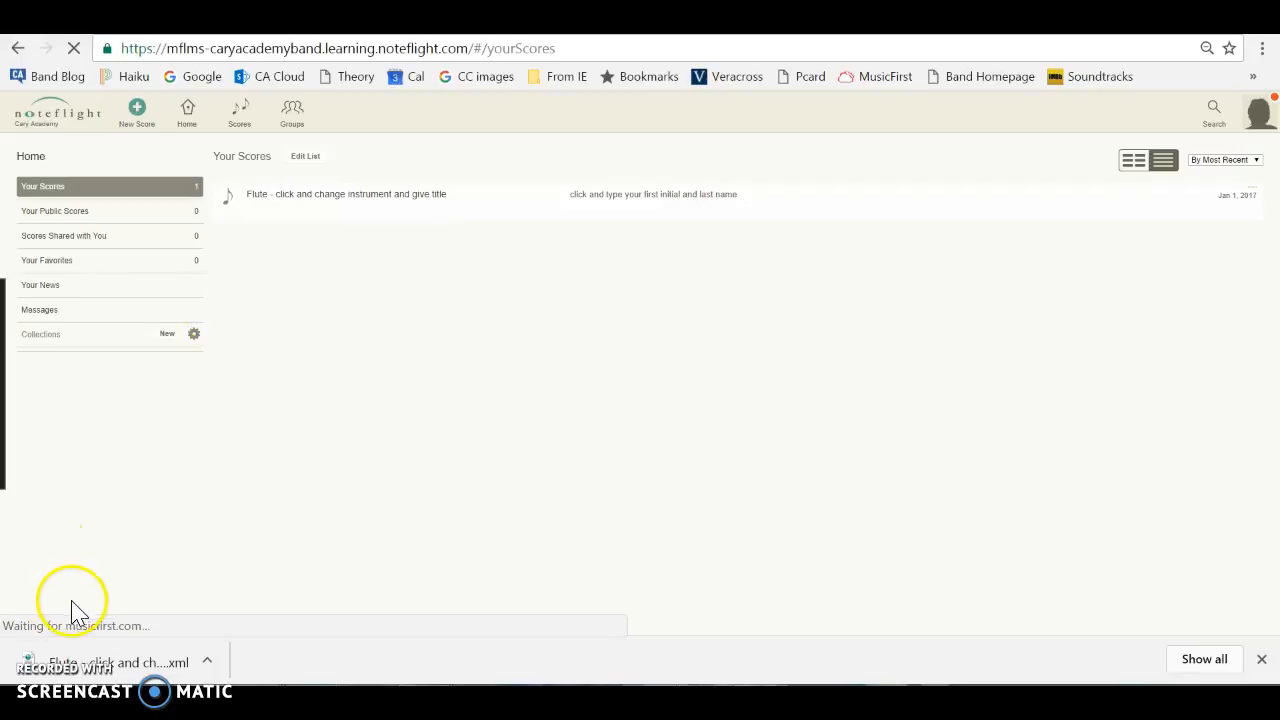
Return to the list of your scores, resubmit its page data, and open the Flute template score.
left_click(127, 394)
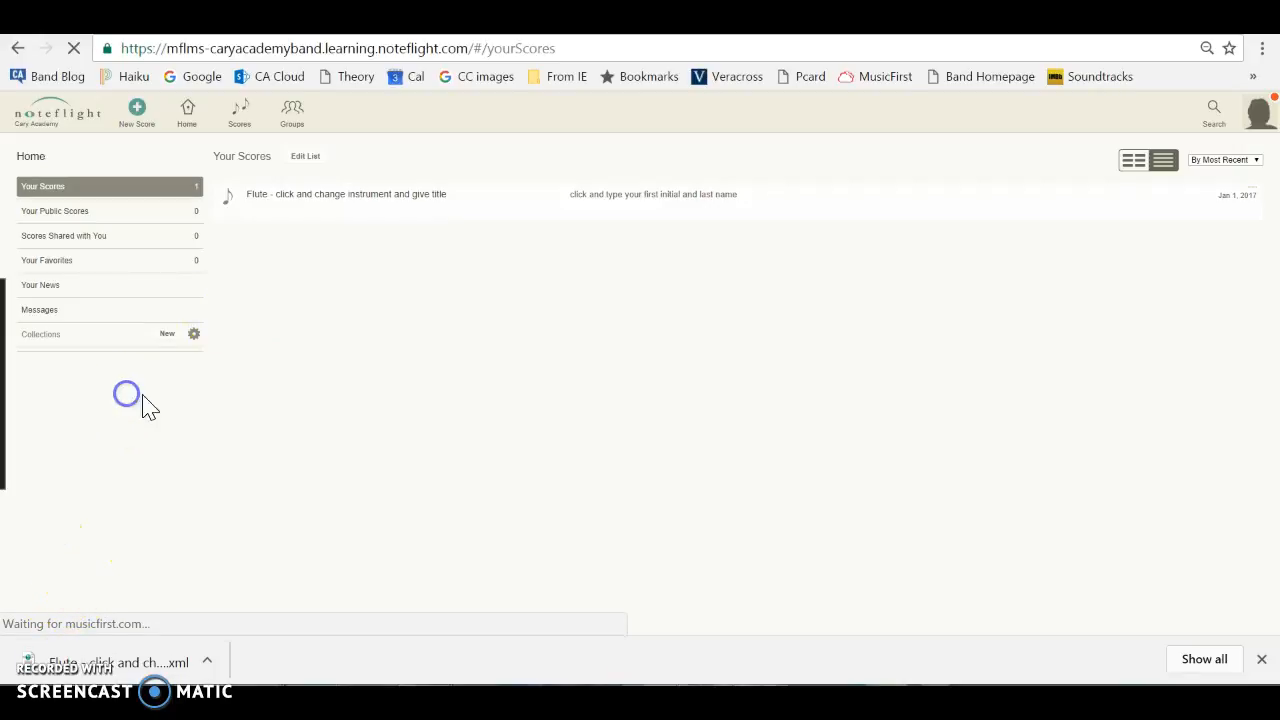
left_click(345, 205)
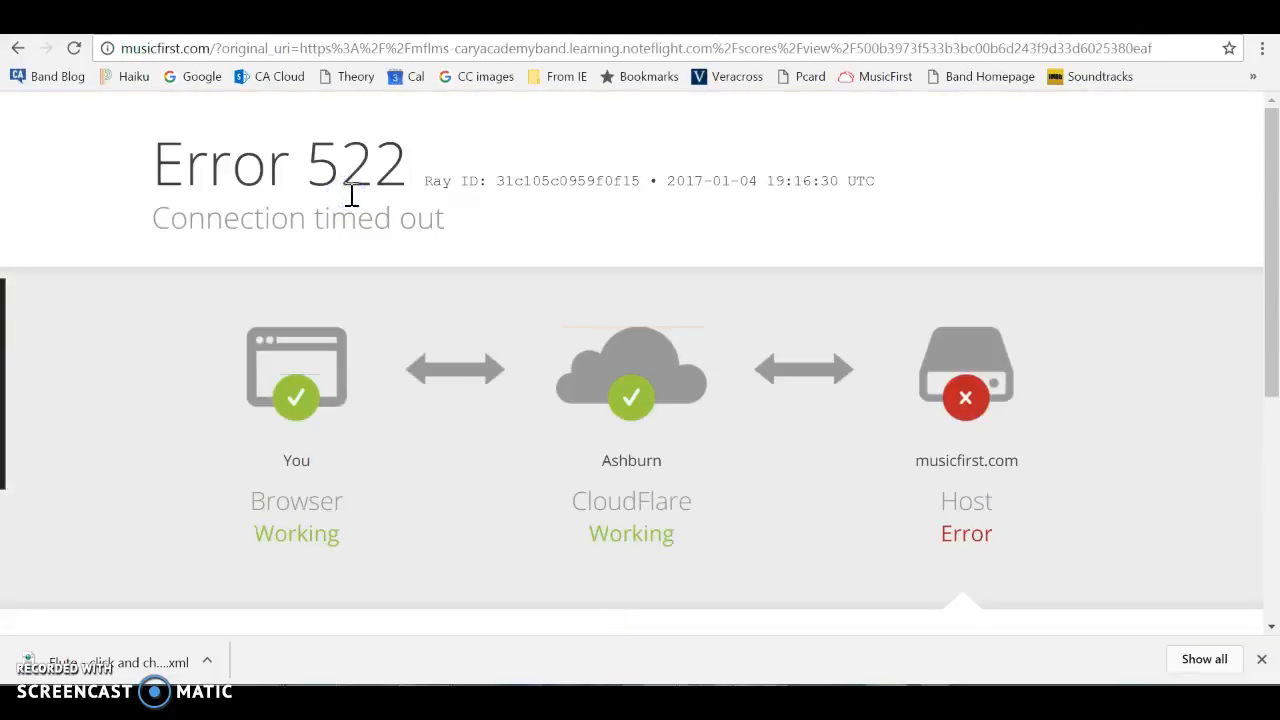
left_click(14, 50)
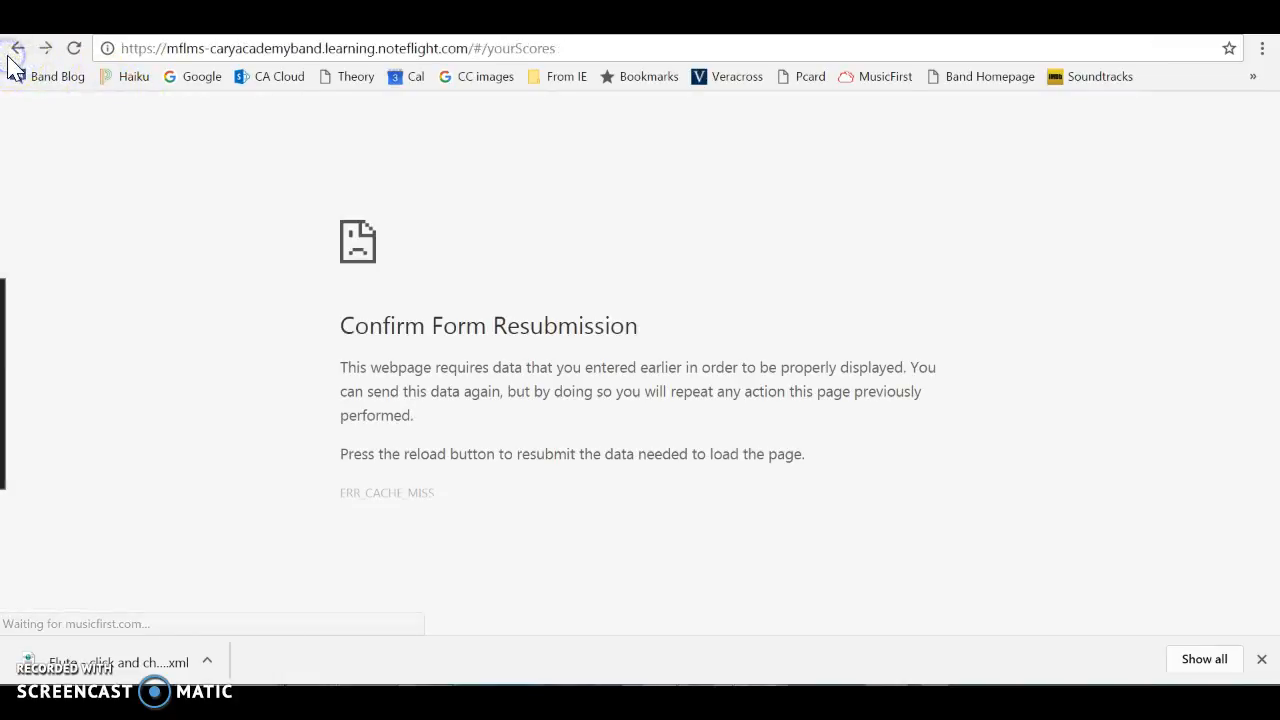
left_click(75, 50)
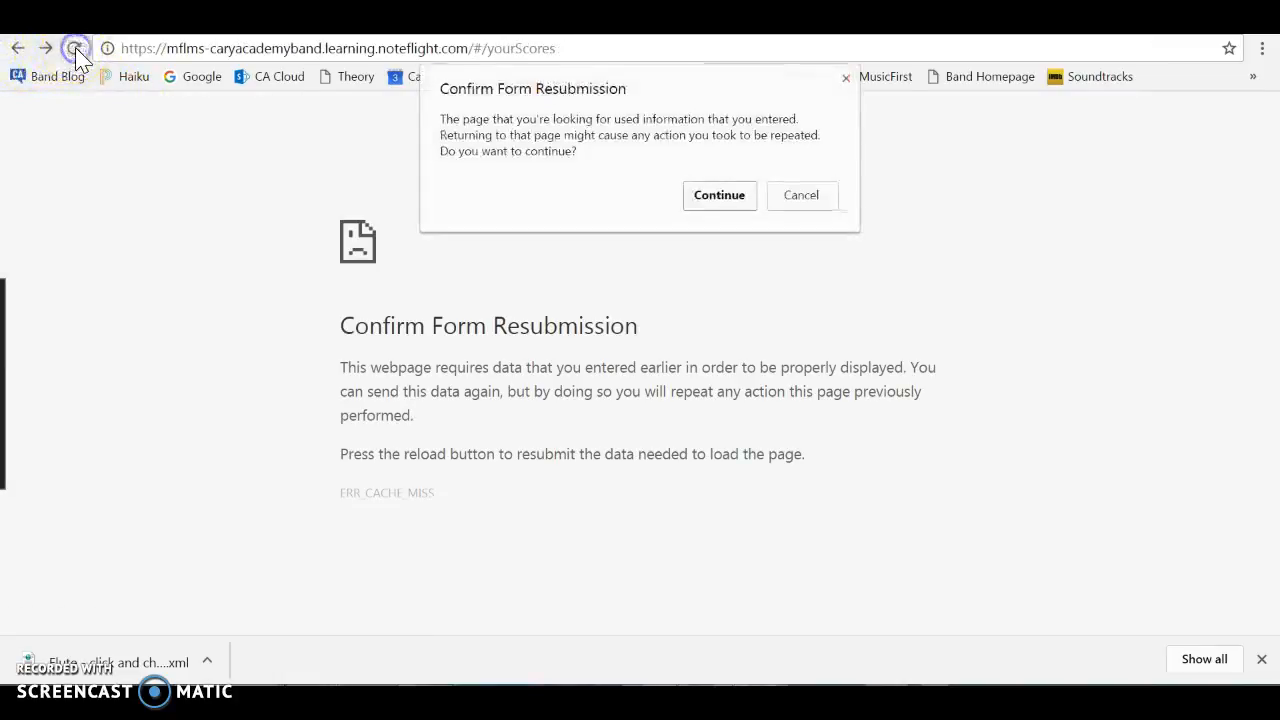
left_click(717, 194)
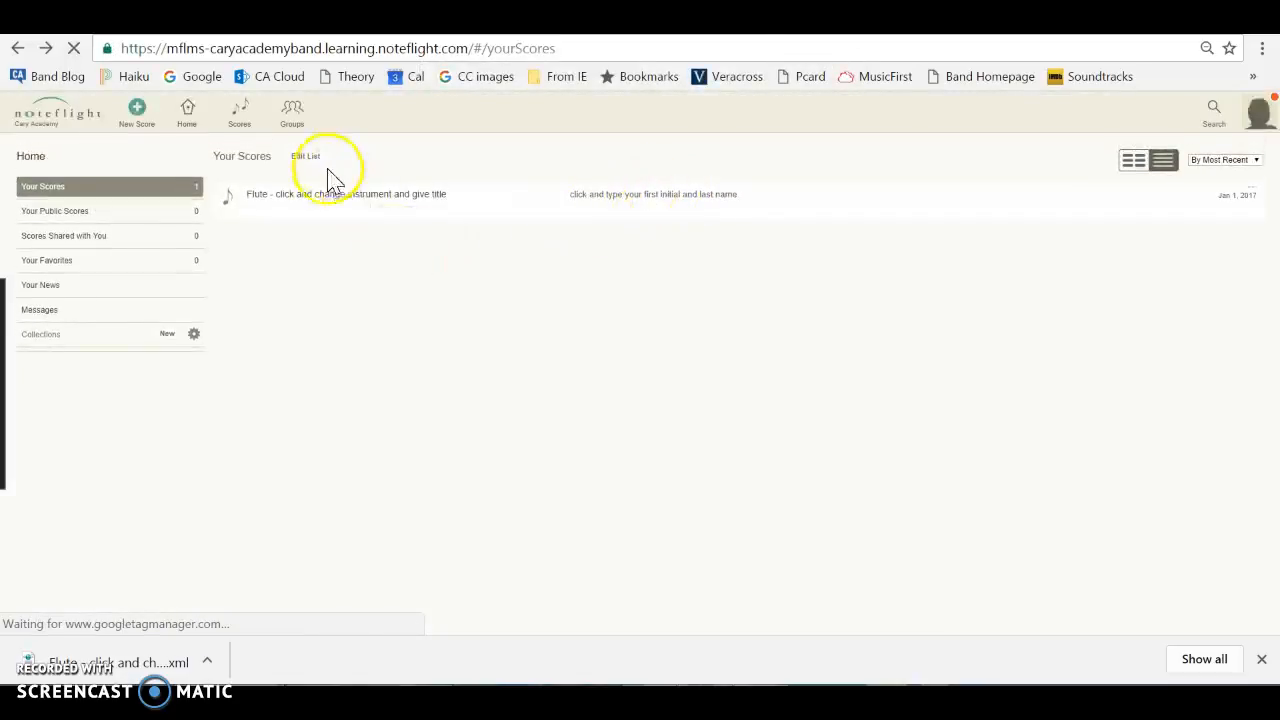
left_click(315, 200)
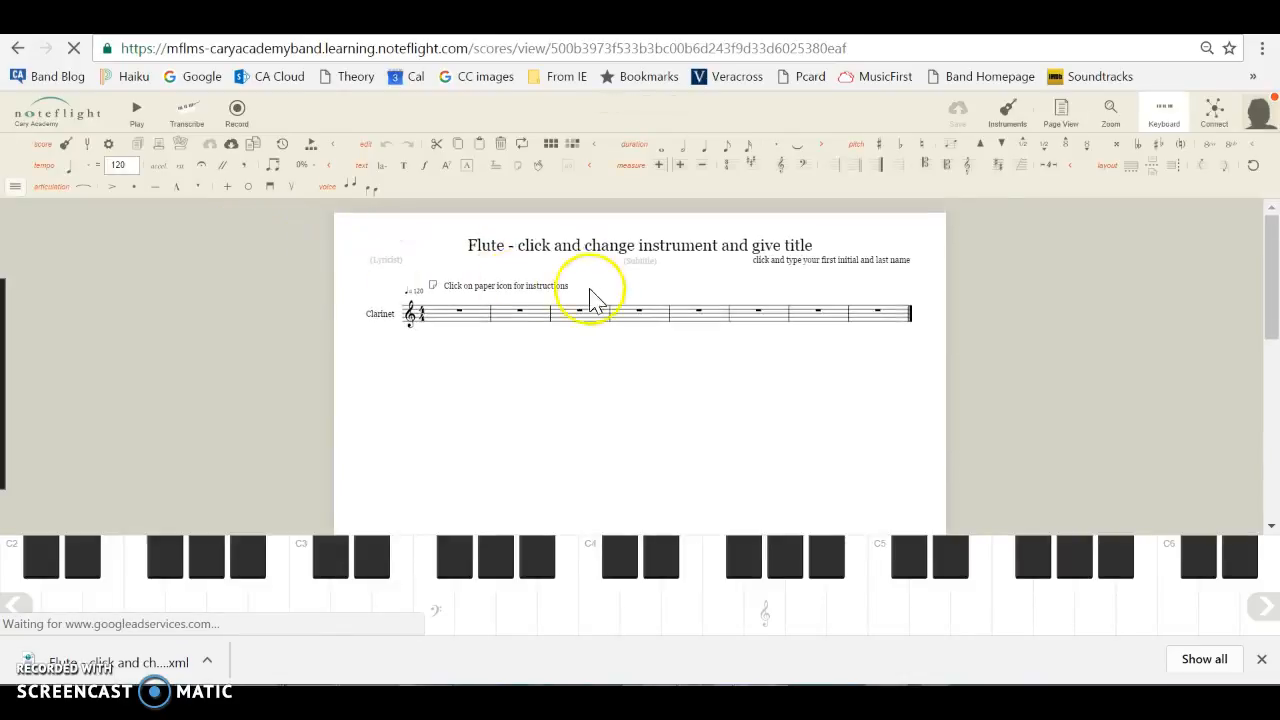
Hide the on-screen piano keyboard and zoom the score to 270%.
left_click(1166, 120)
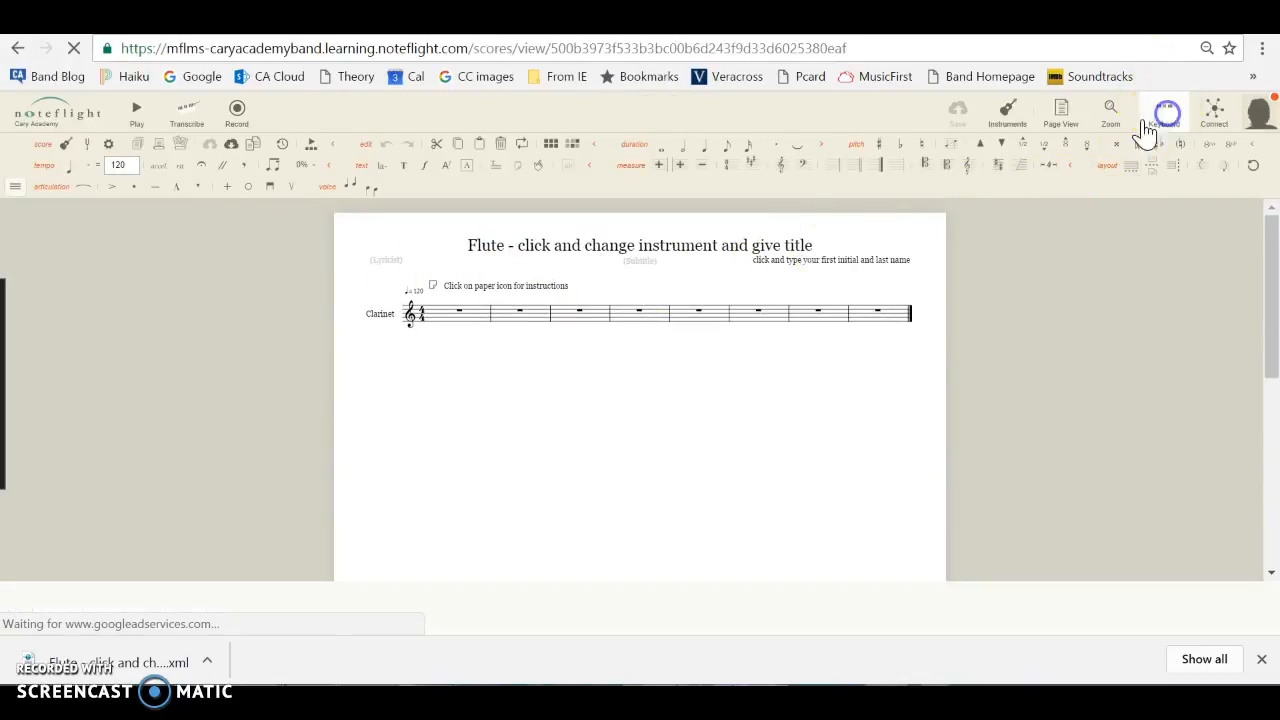
left_click(1110, 124)
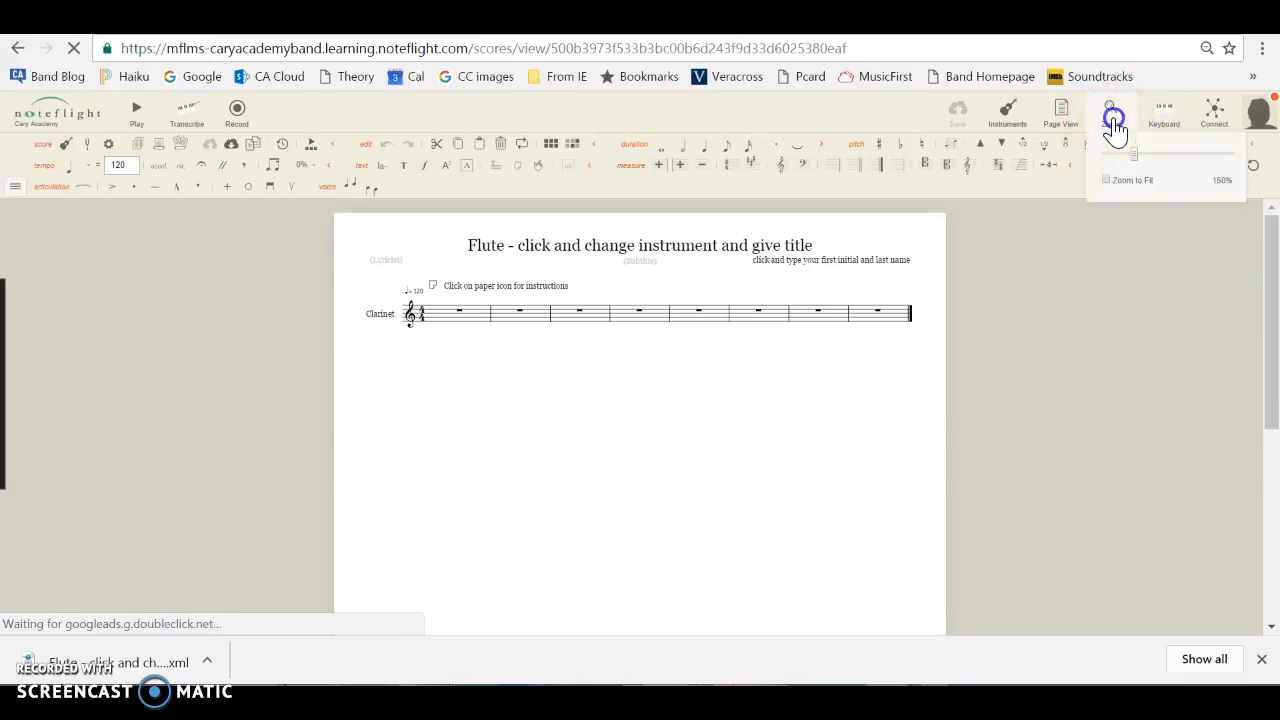
left_click_drag(1134, 160, 1169, 166)
left_click_drag(1269, 314, 1270, 262)
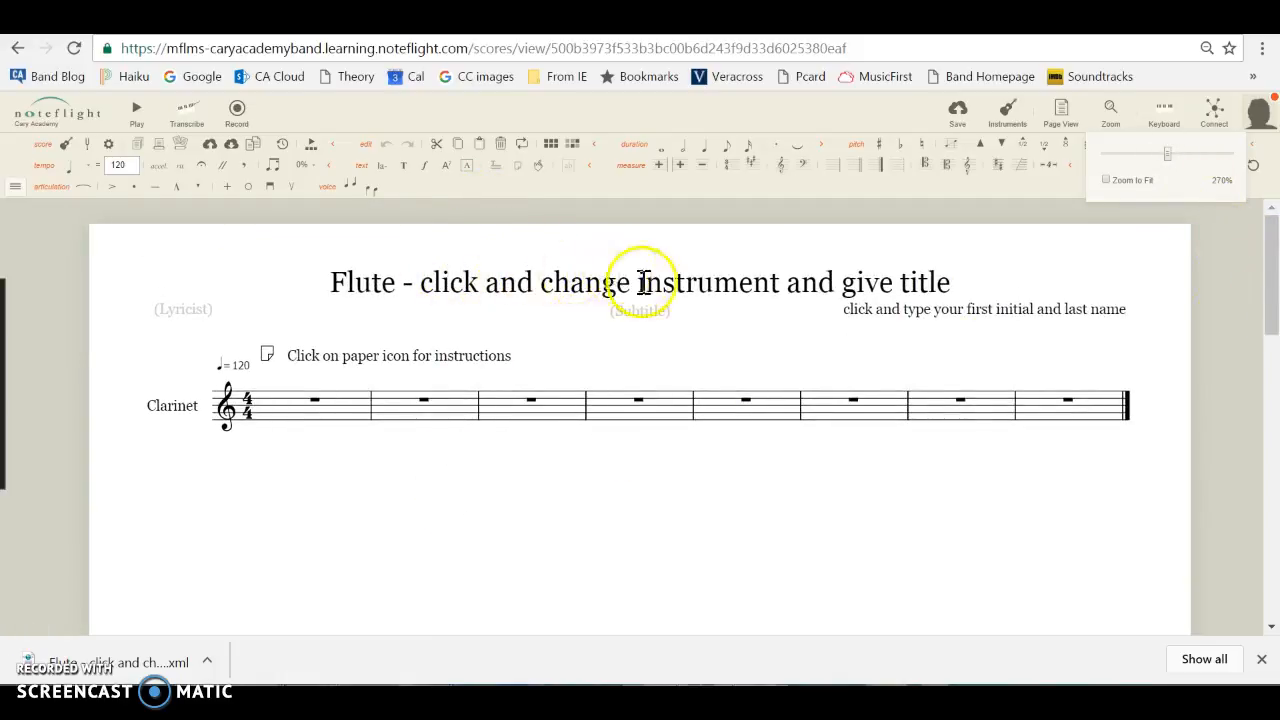
Try to open the instructions note attached above the first measure.
left_click(960, 293)
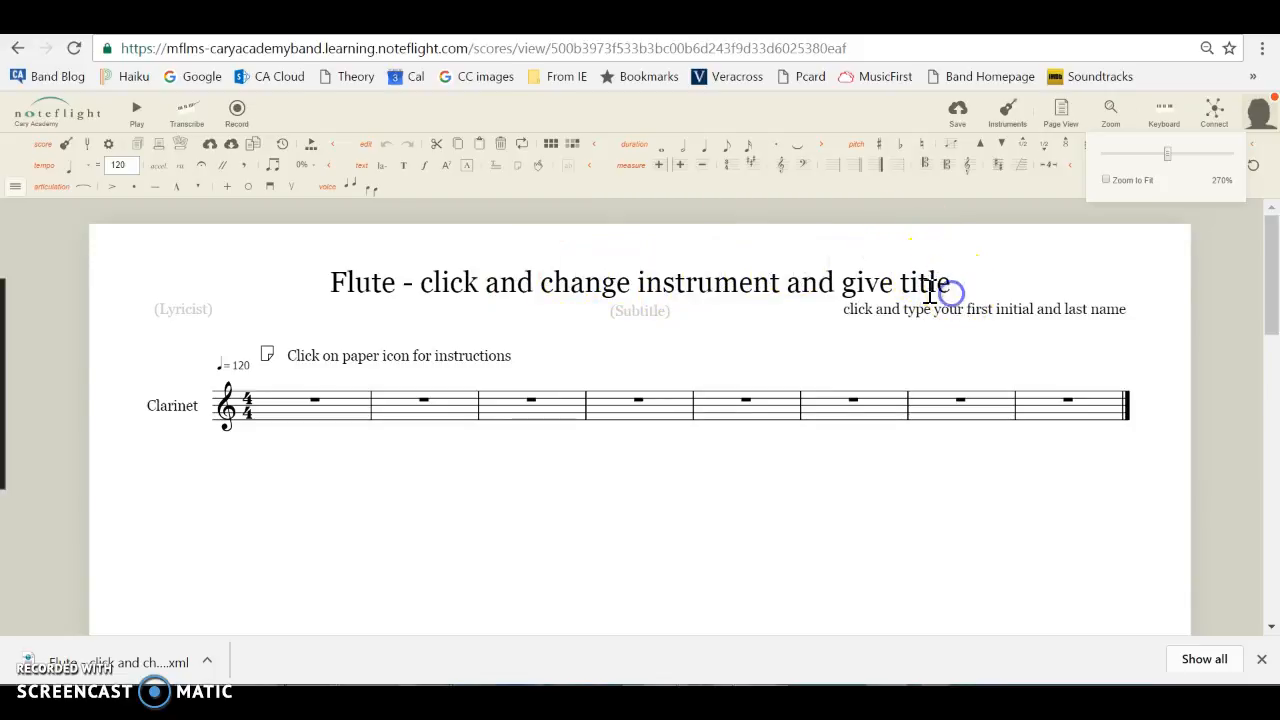
left_click(619, 289)
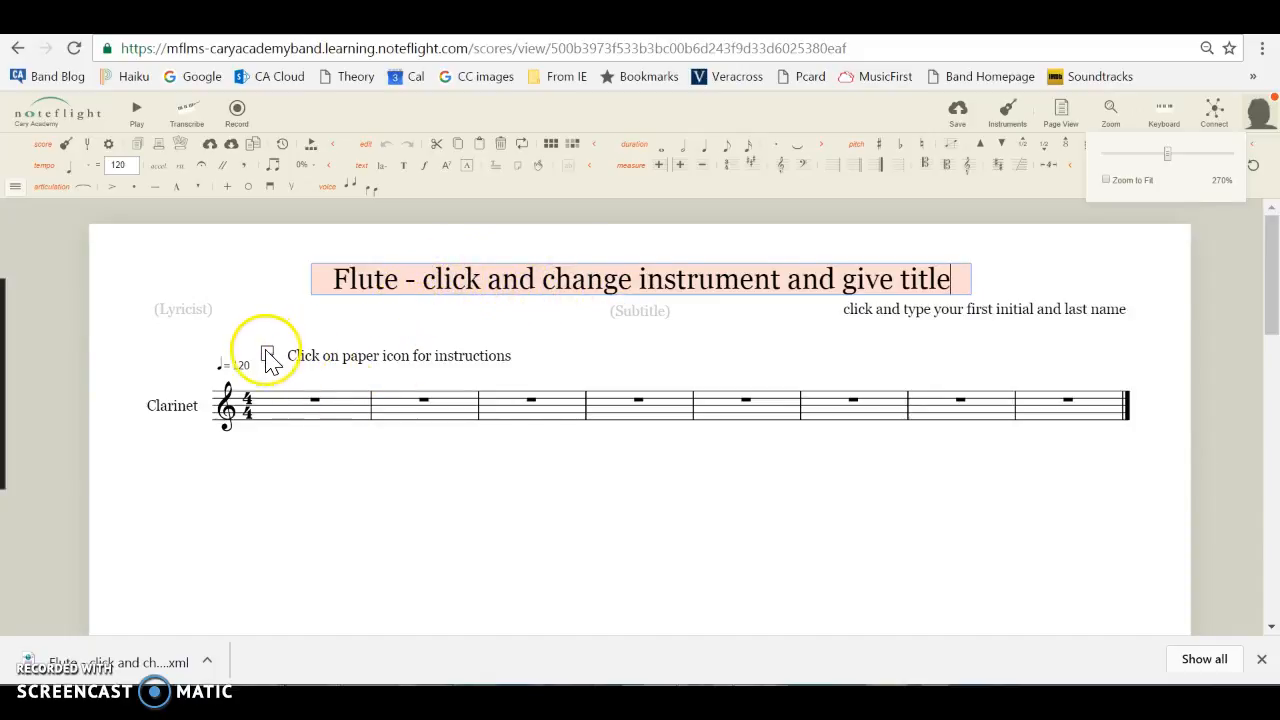
left_click(285, 380)
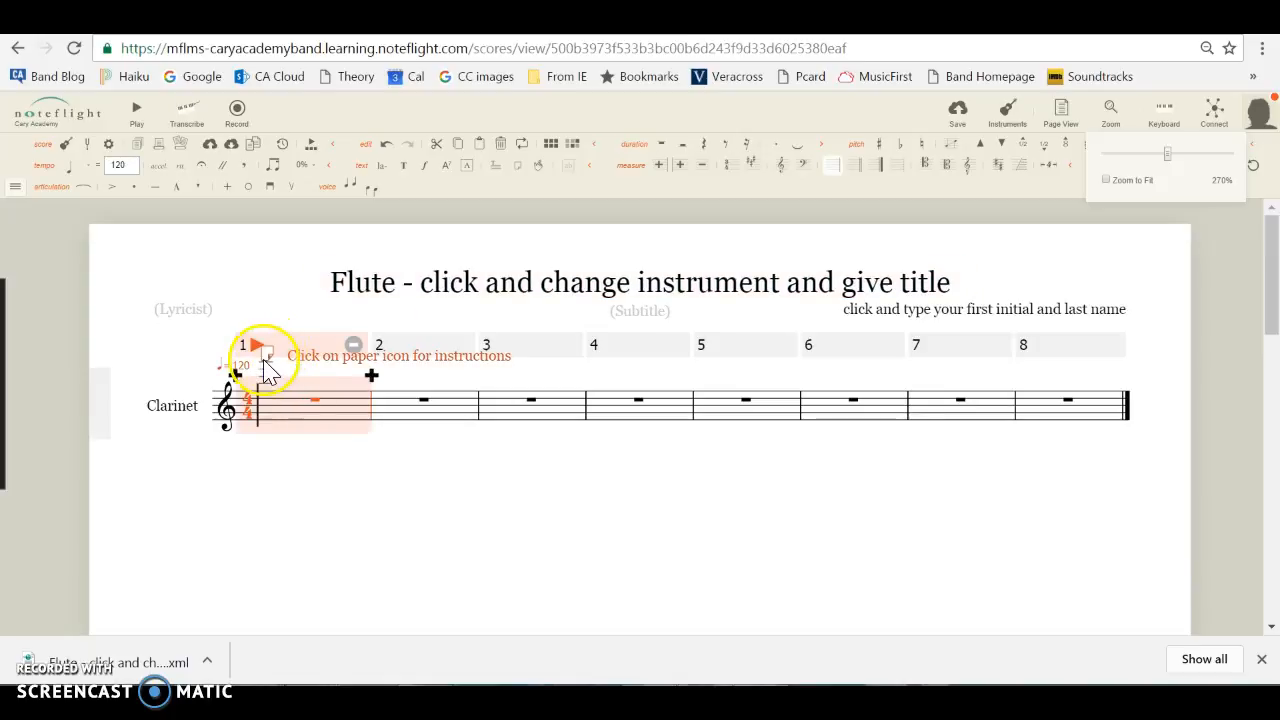
left_click(268, 368)
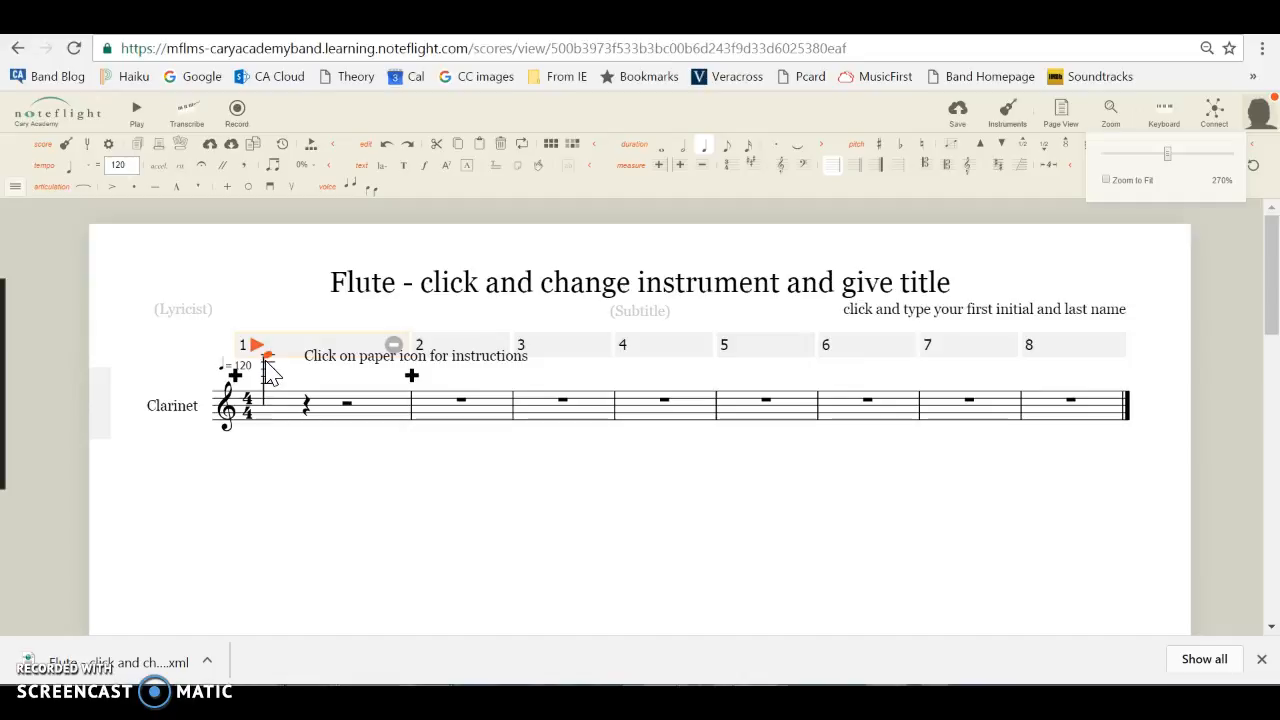
left_click(270, 365)
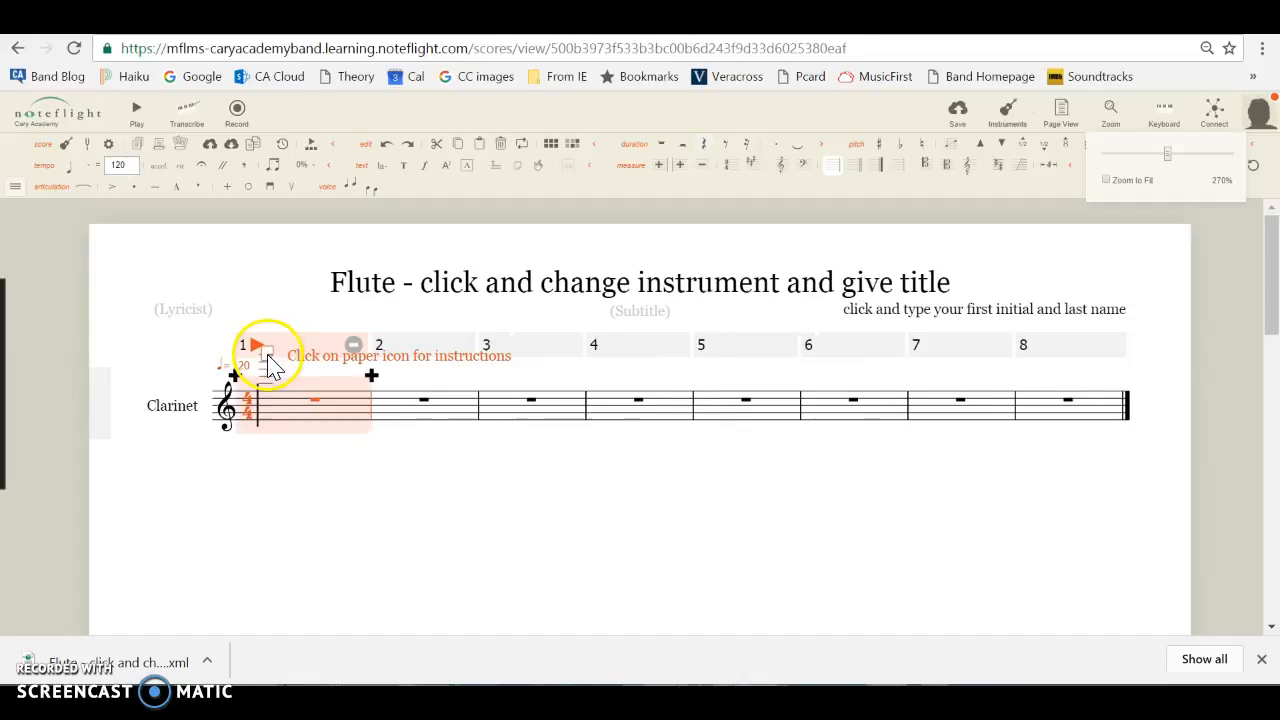
left_click(270, 365)
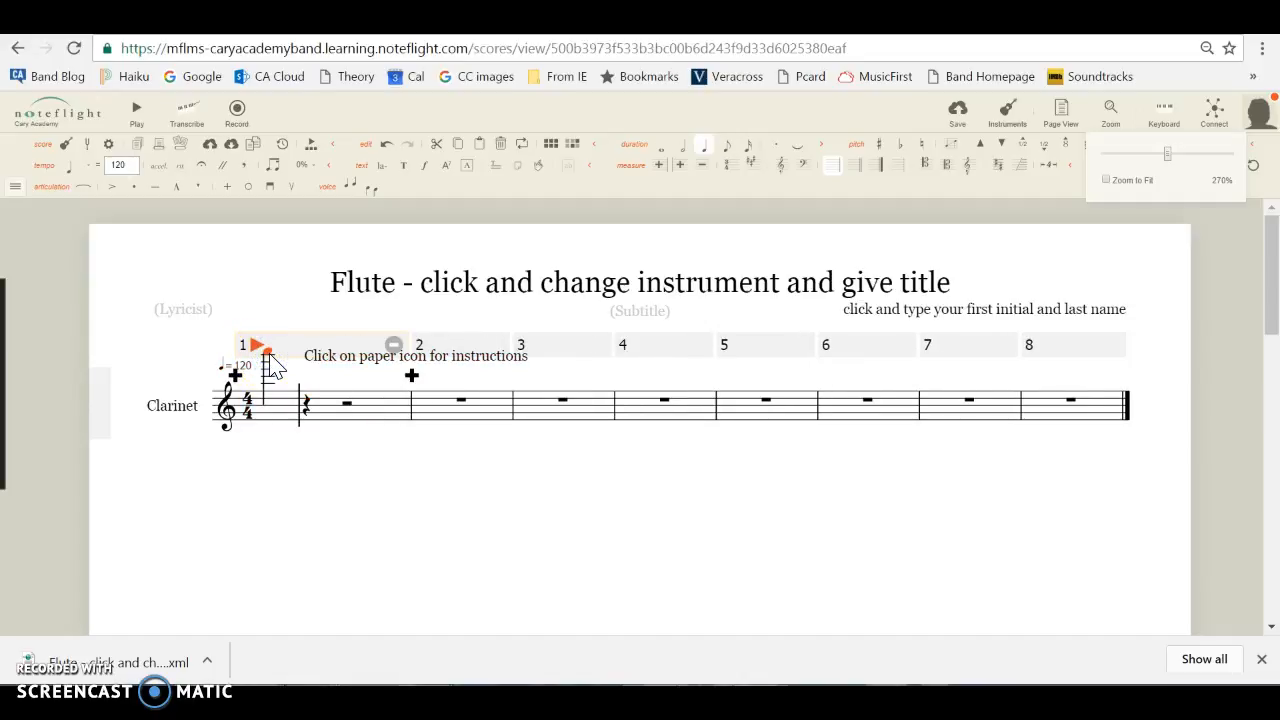
left_click(272, 366)
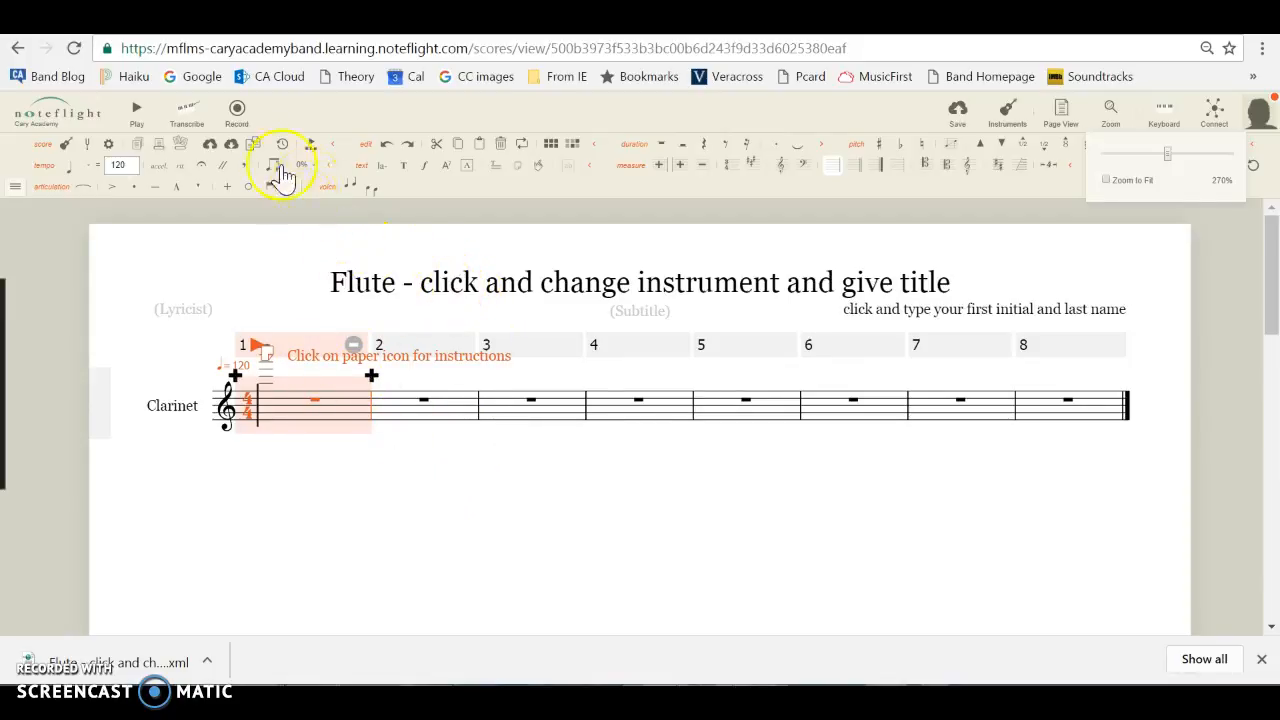
Hide and restore the score tool group, and collapse and re-expand its full set of tools.
left_click(15, 188)
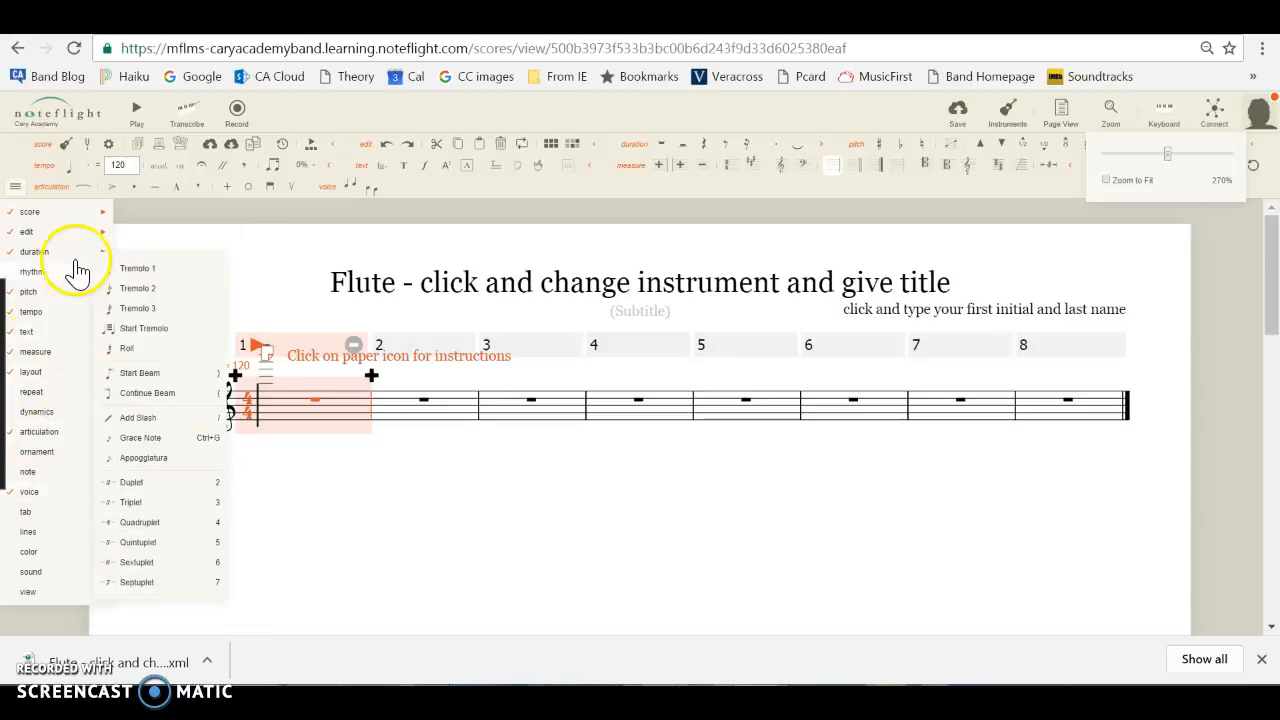
left_click(33, 213)
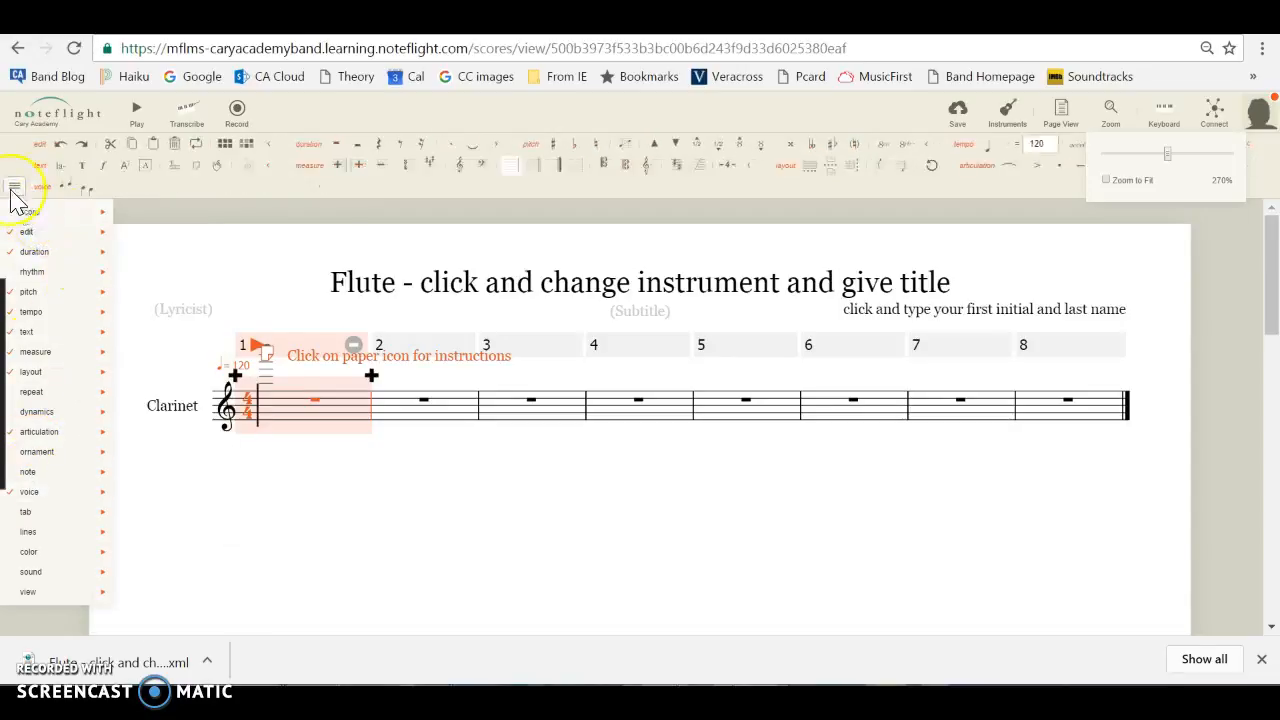
left_click(15, 187)
left_click(16, 189)
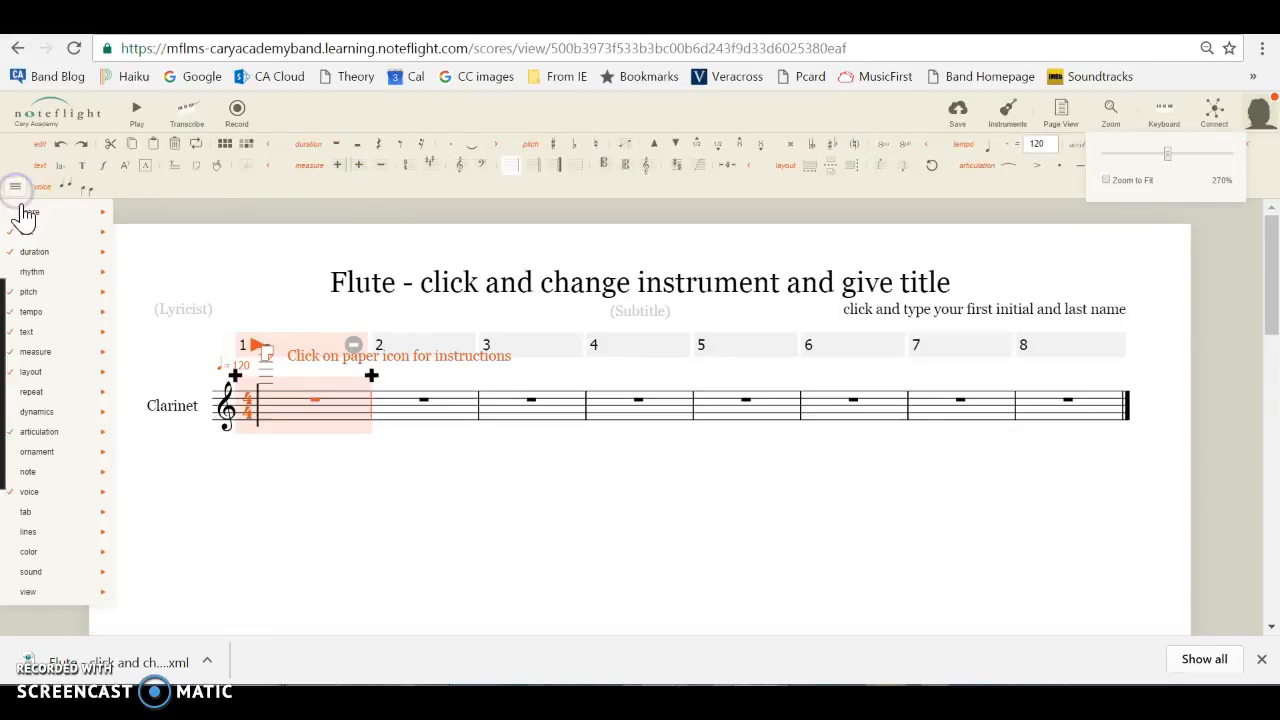
left_click(29, 212)
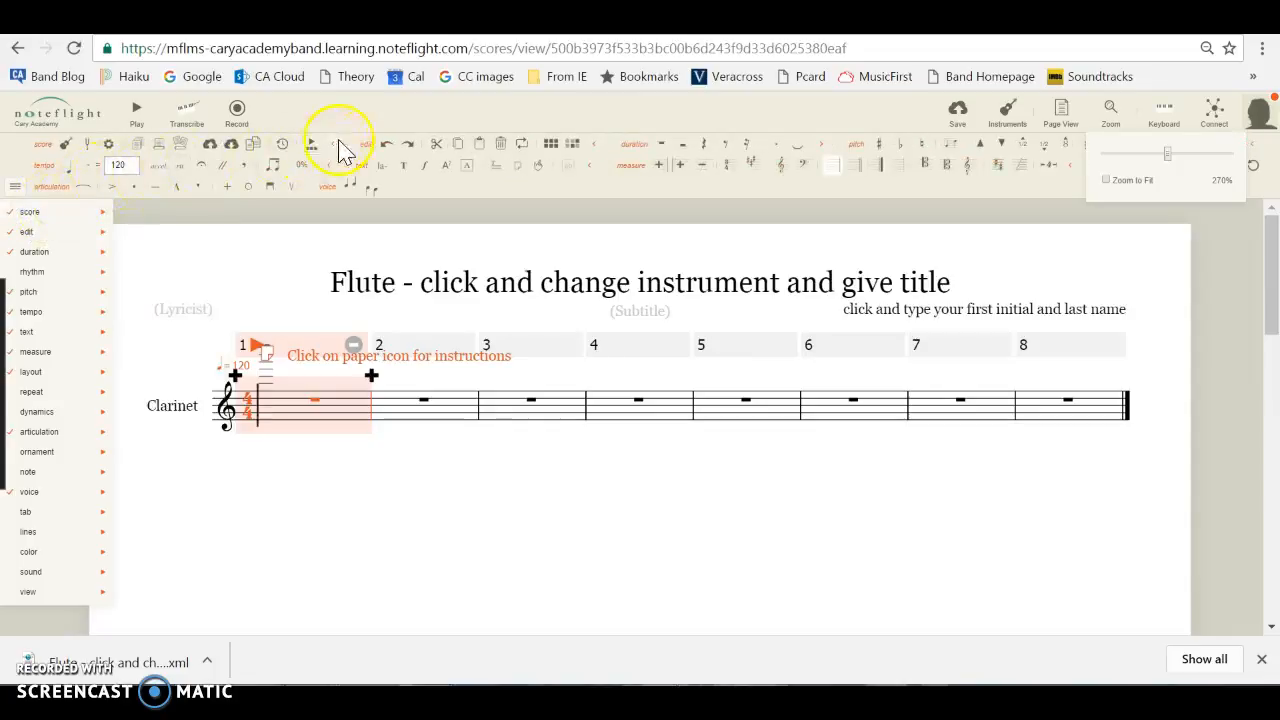
left_click(333, 152)
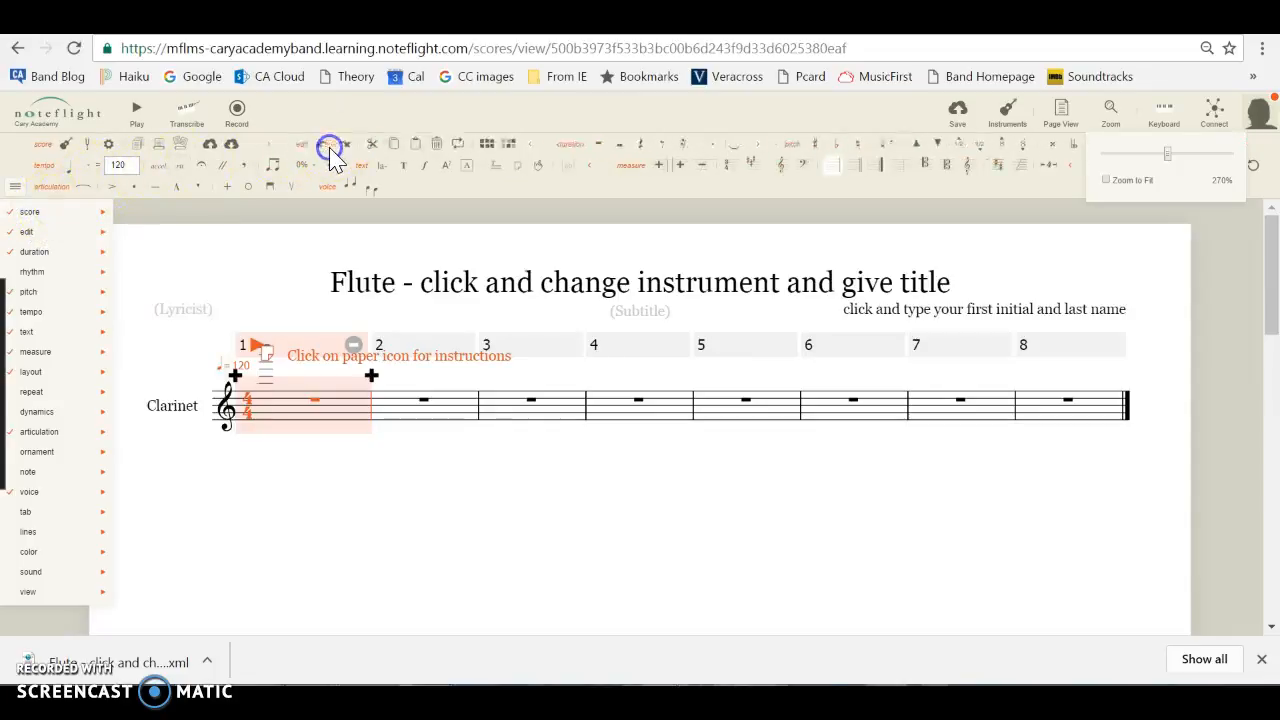
left_click(256, 145)
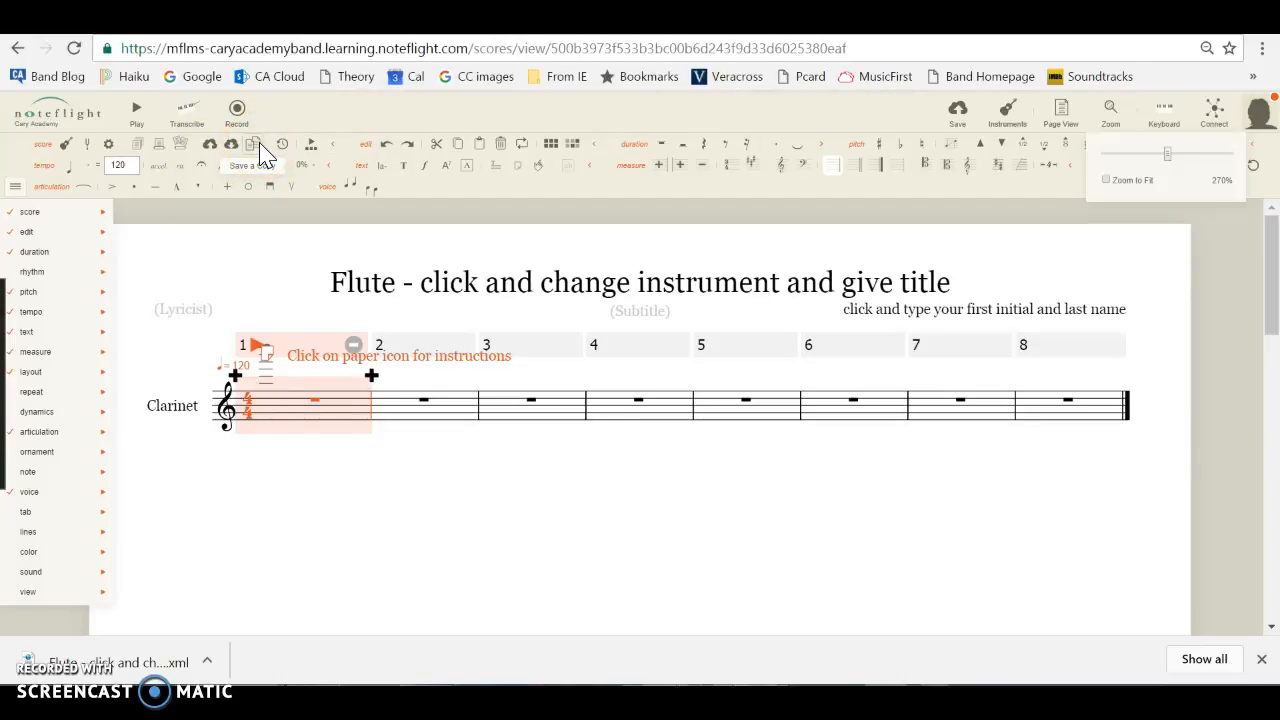
Save a copy of the score and hide the on-screen piano keyboard in the copy.
left_click(254, 146)
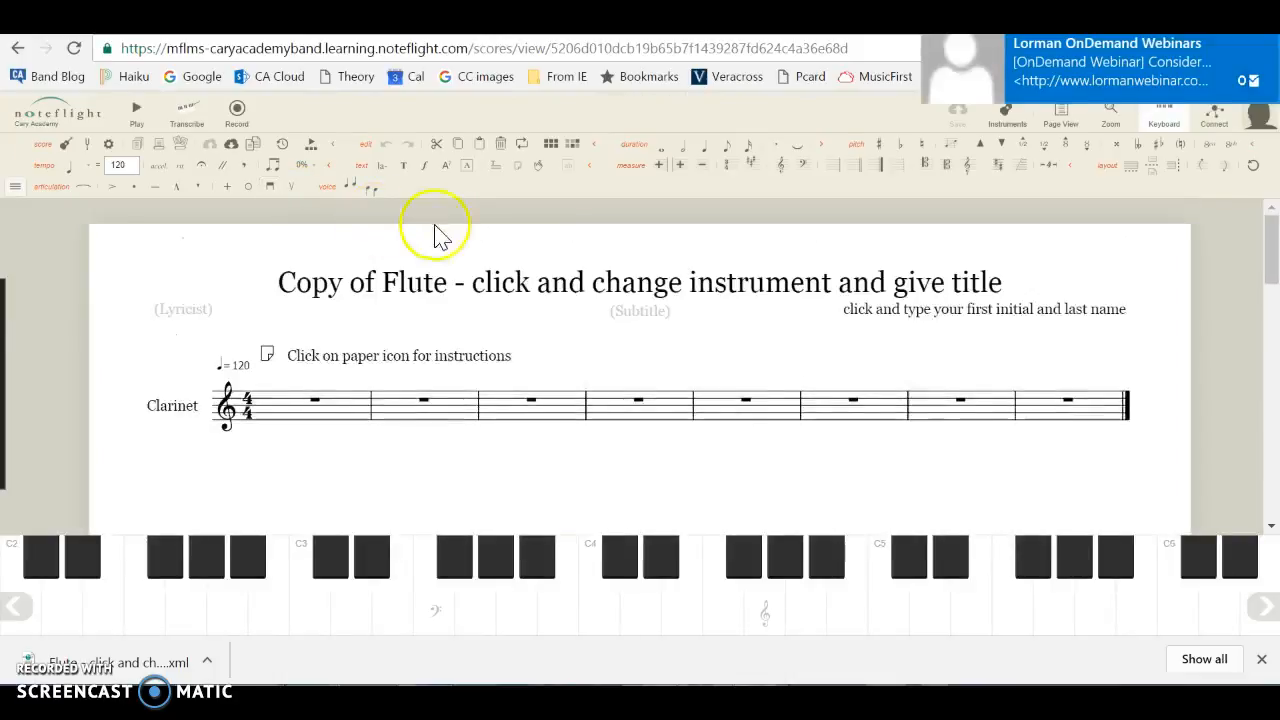
left_click(1264, 44)
left_click(1165, 116)
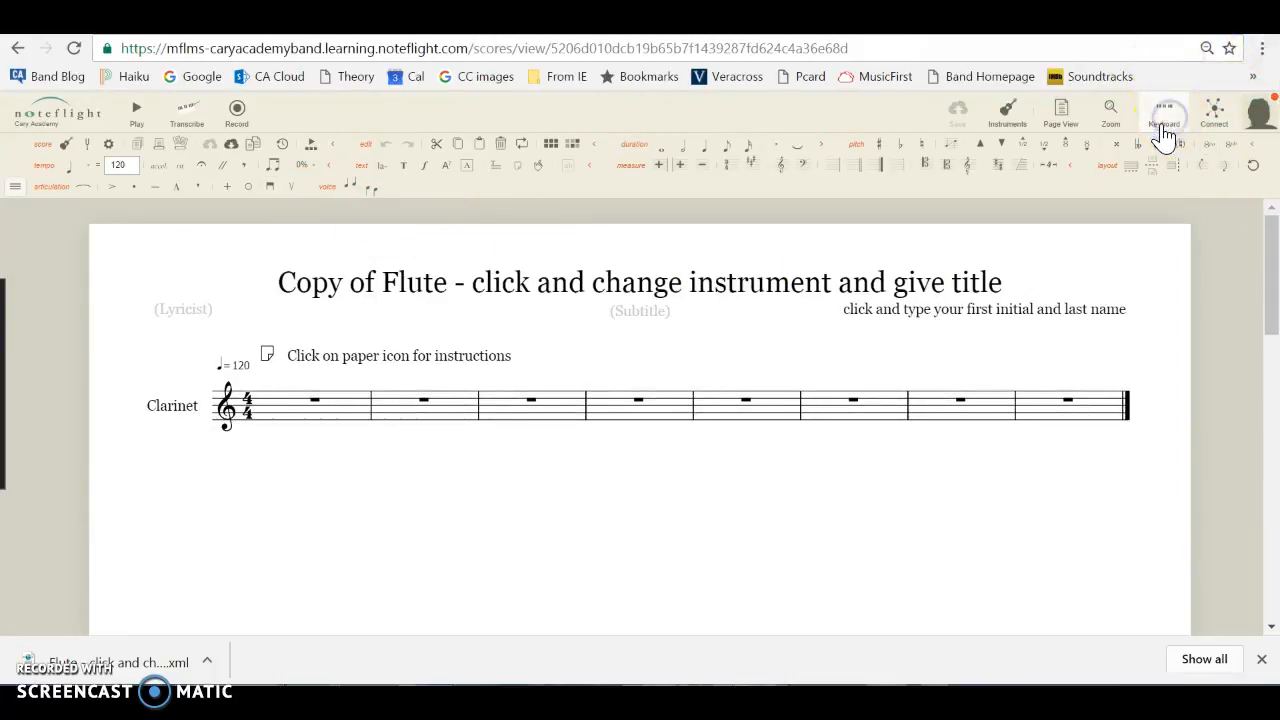
Change the title of the copied score to "Clarinet - ccrazy music".
left_click(413, 283)
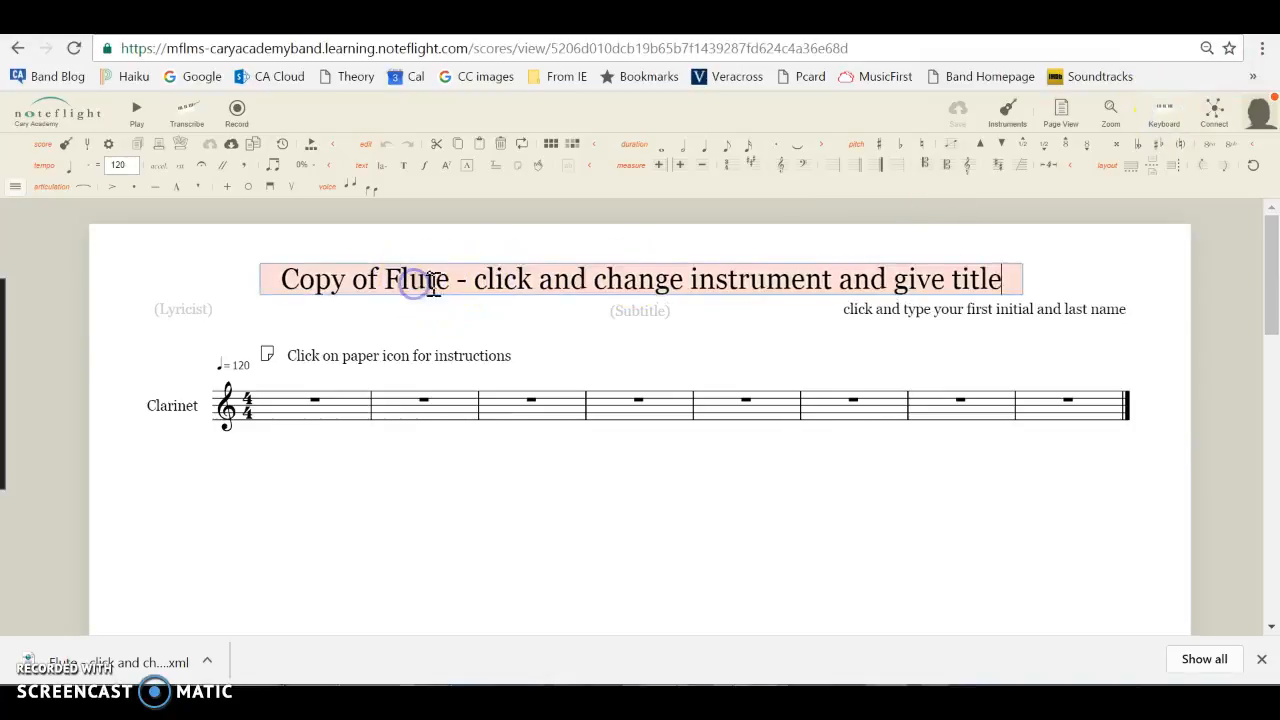
left_click_drag(440, 281, 246, 288)
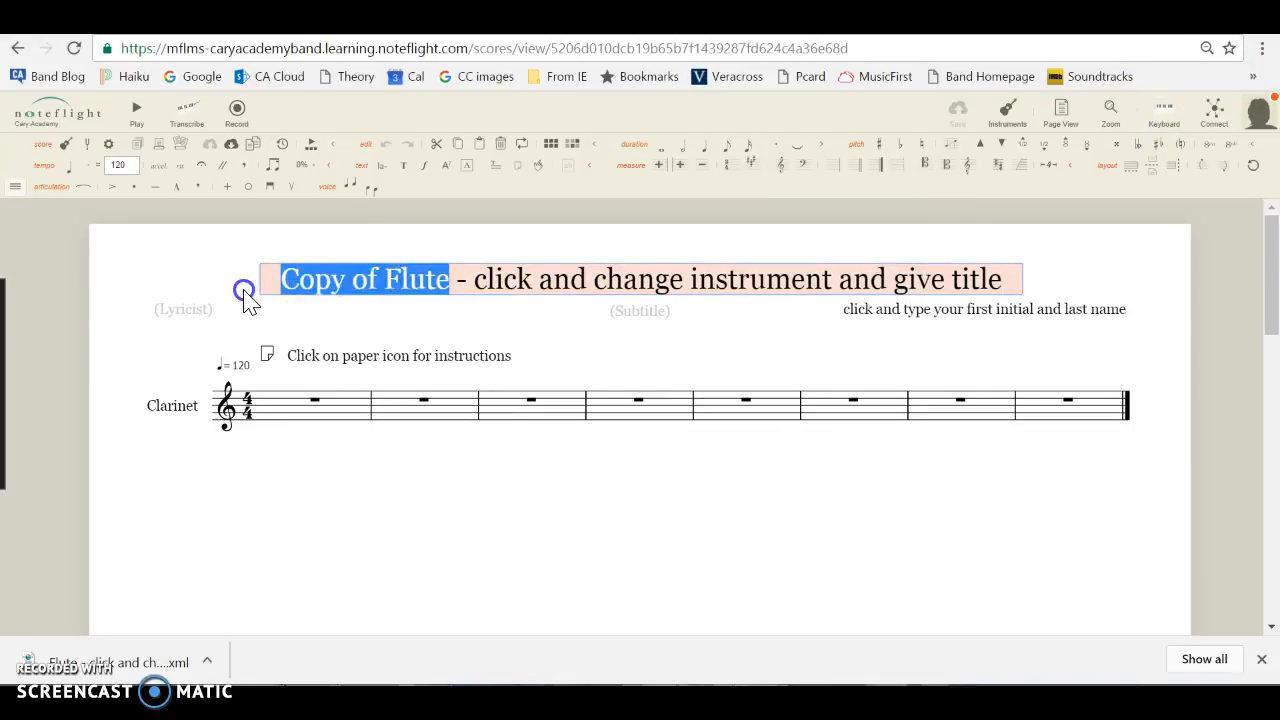
type("Clarinet")
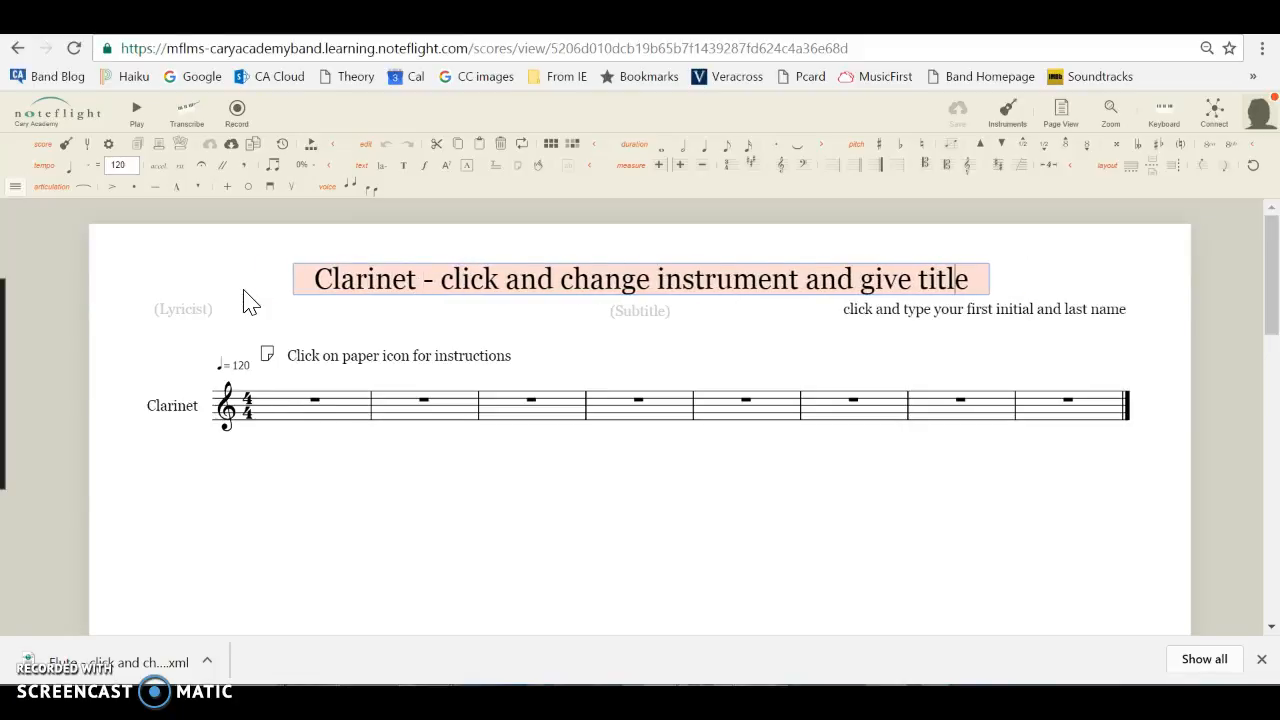
key("BackSpace")
key("BackSpace")
key("BackSpace")
key("BackSpace")
key("BackSpace")
key("BackSpace")
key("BackSpace")
key("BackSpace")
key("BackSpace")
key("BackSpace")
key("BackSpace")
key("BackSpace")
key("BackSpace")
key("BackSpace")
key("BackSpace")
key("BackSpace")
key("BackSpace")
key("BackSpace")
key("BackSpace")
key("BackSpace")
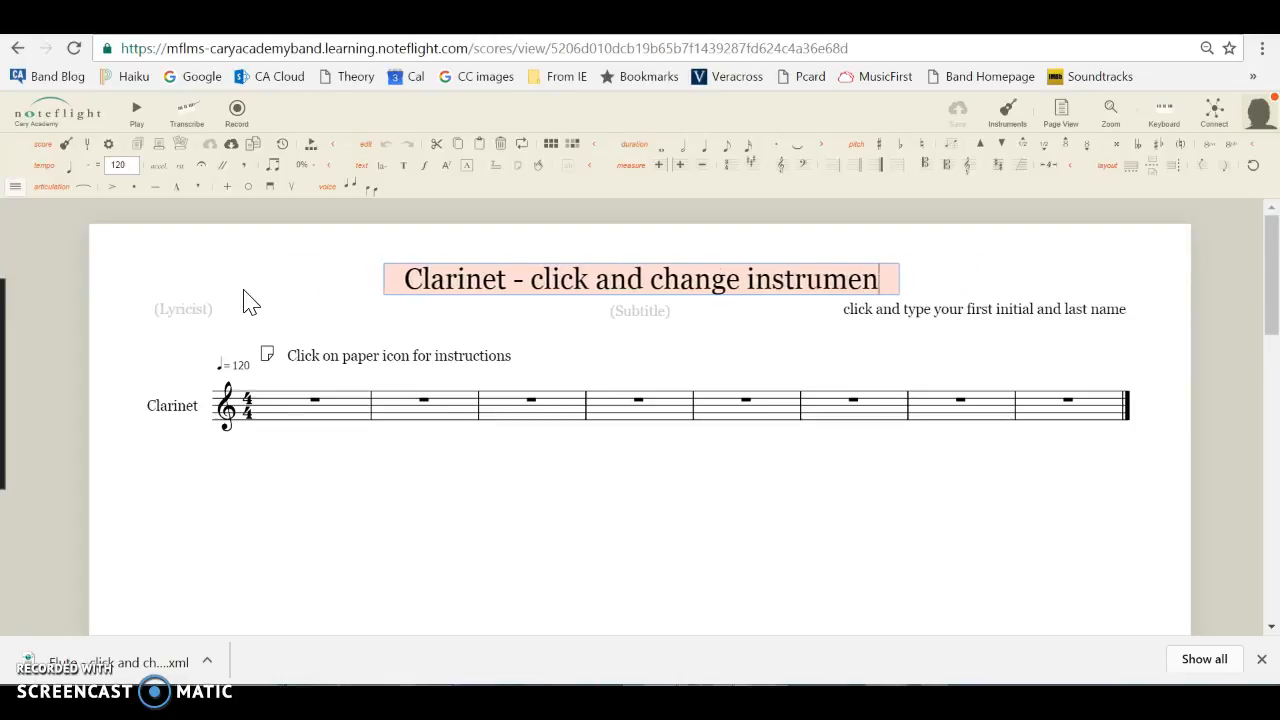
key("BackSpace")
key("BackSpace")
key("BackSpace")
key("BackSpace")
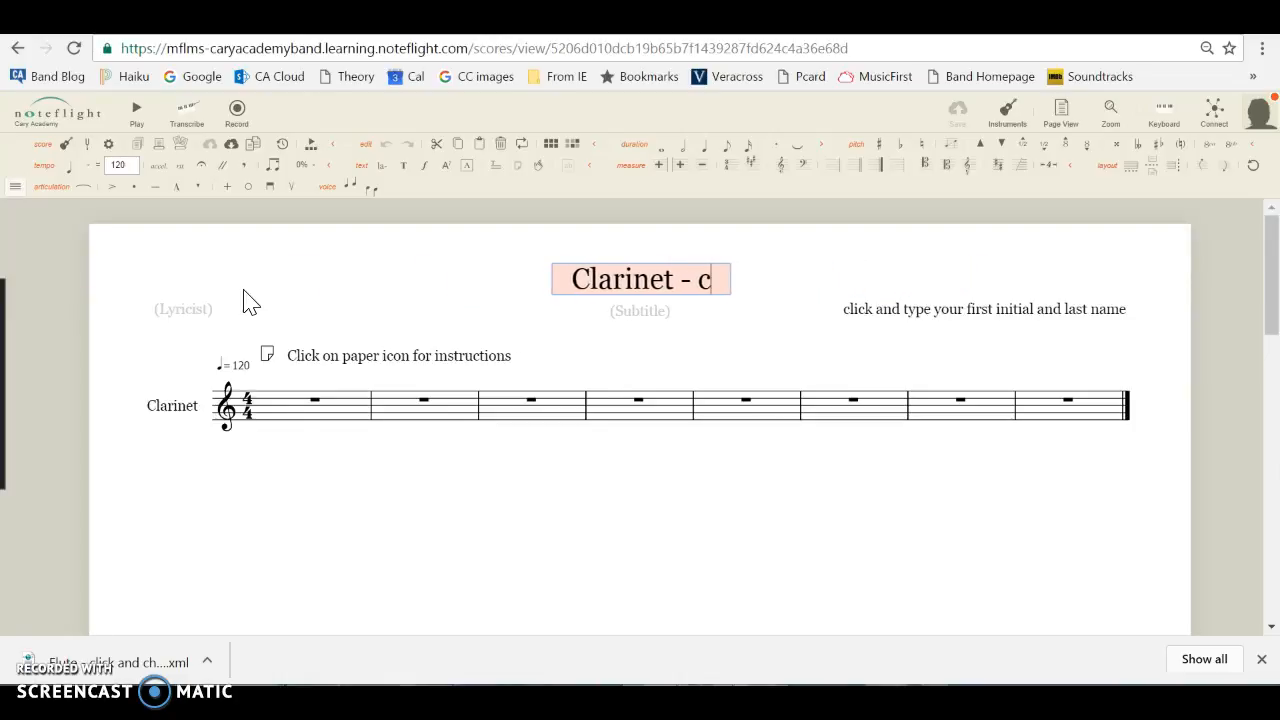
type("crazy music")
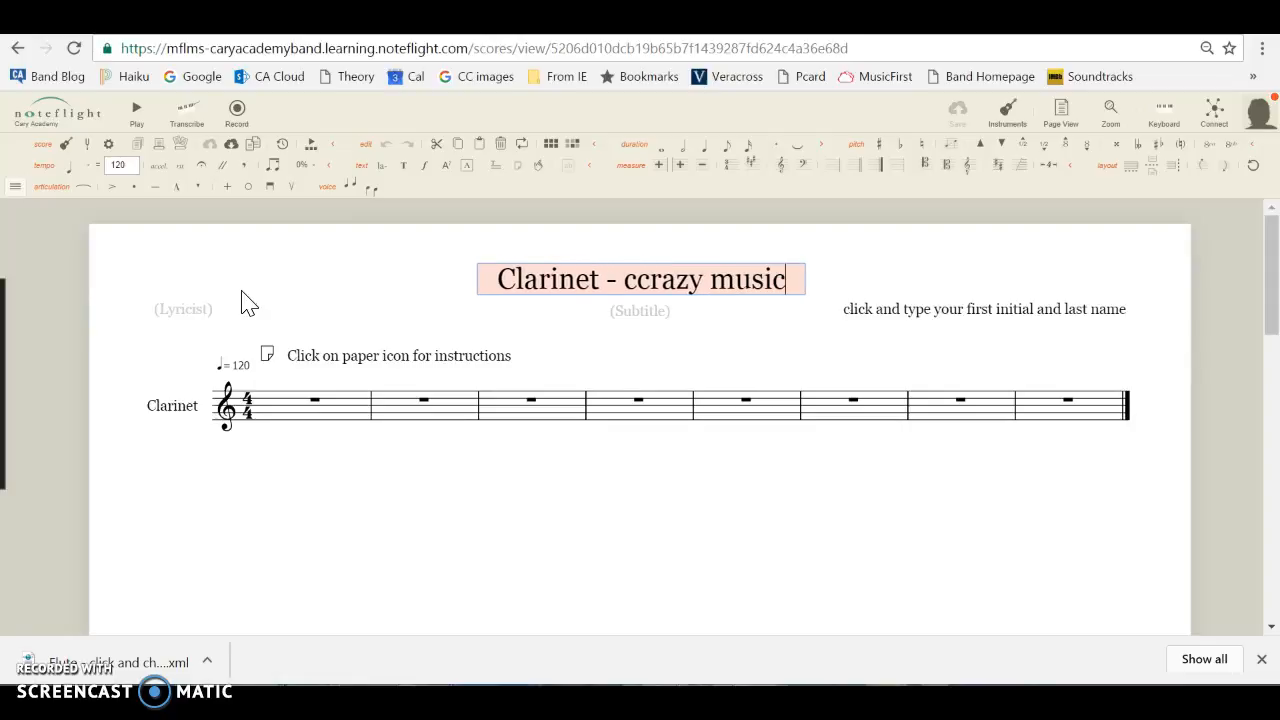
Replace the placeholder composer text with the composer's first initial and last name, and save the score.
double_click(1020, 307)
type("egrusg")
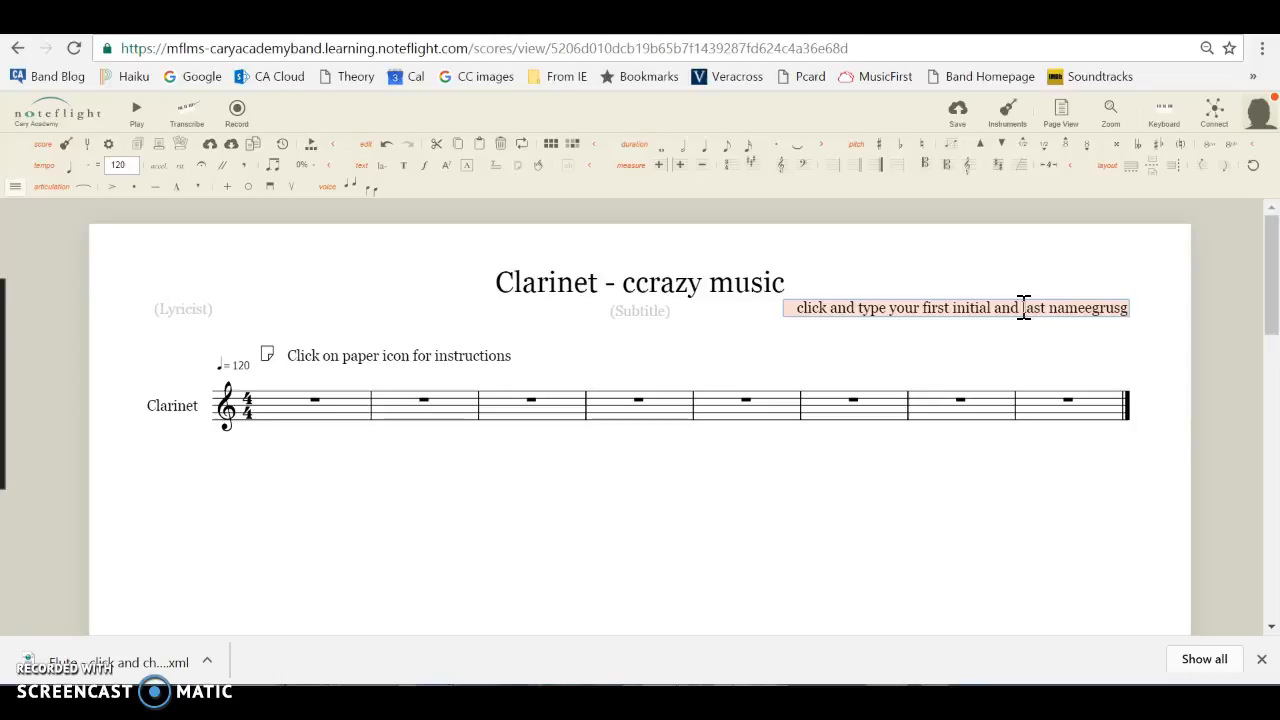
key("BackSpace")
key("BackSpace")
key("BackSpace")
key("BackSpace")
key("BackSpace")
key("BackSpace")
key("BackSpace")
key("BackSpace")
key("BackSpace")
key("BackSpace")
key("BackSpace")
key("BackSpace")
key("BackSpace")
key("BackSpace")
key("BackSpace")
key("BackSpace")
key("BackSpace")
key("BackSpace")
key("BackSpace")
key("BackSpace")
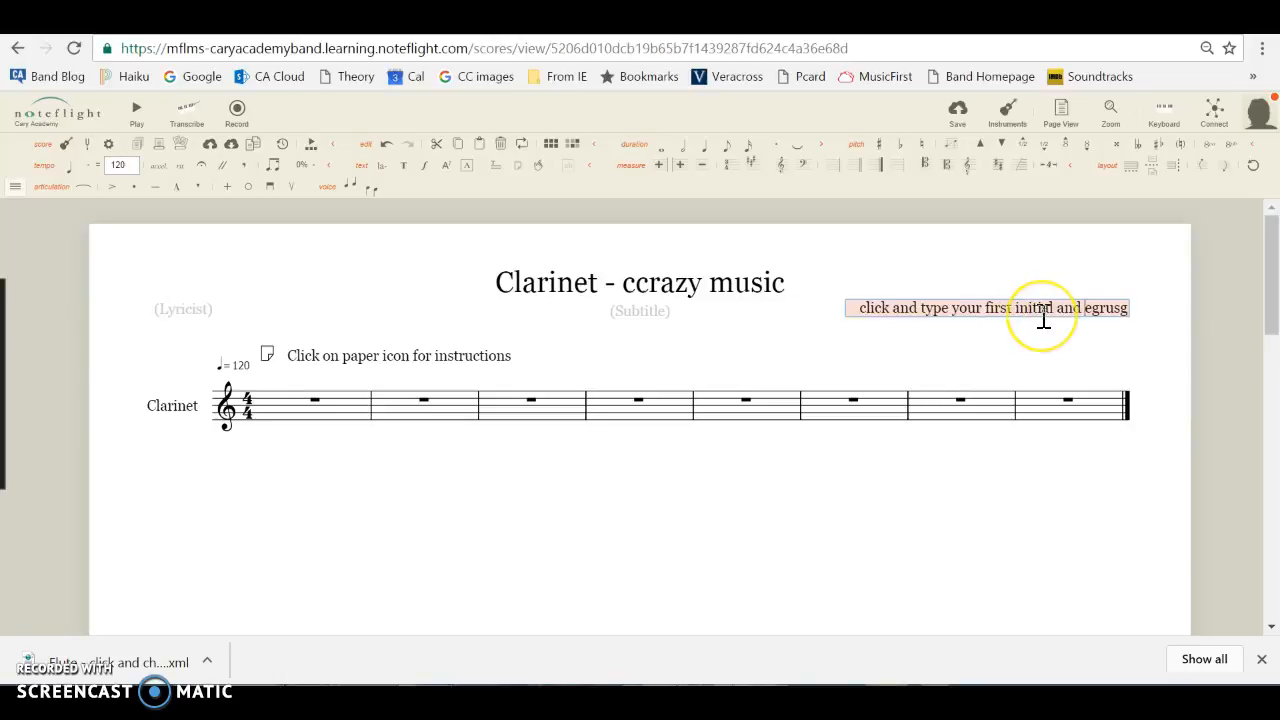
key("BackSpace")
key("BackSpace")
key("BackSpace")
key("BackSpace")
key("BackSpace")
key("BackSpace")
key("BackSpace")
key("BackSpace")
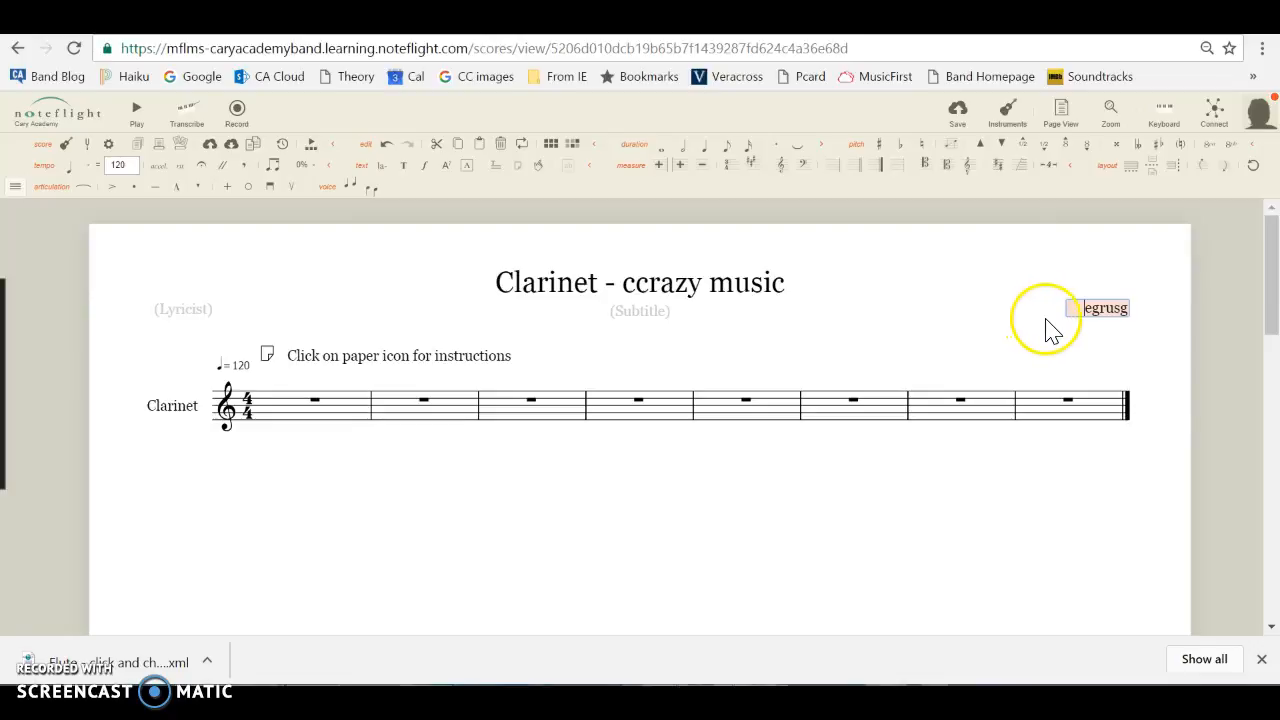
left_click(1123, 310)
left_click(750, 543)
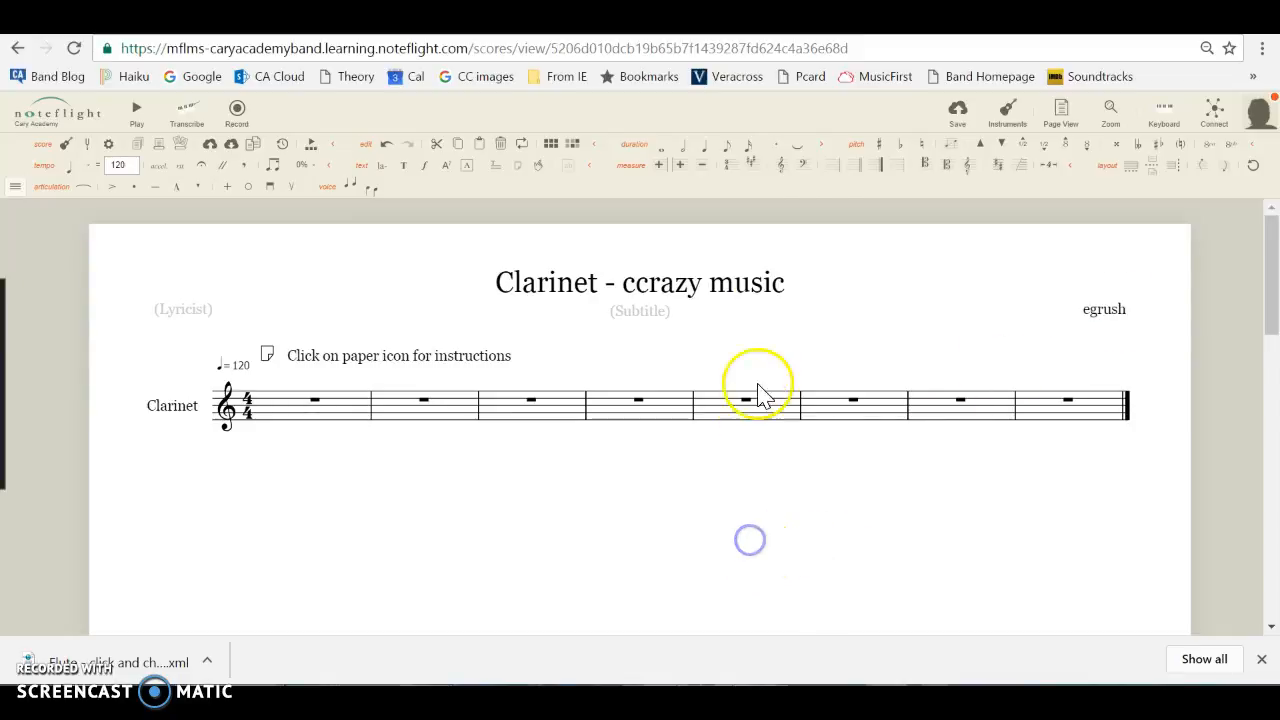
left_click(960, 114)
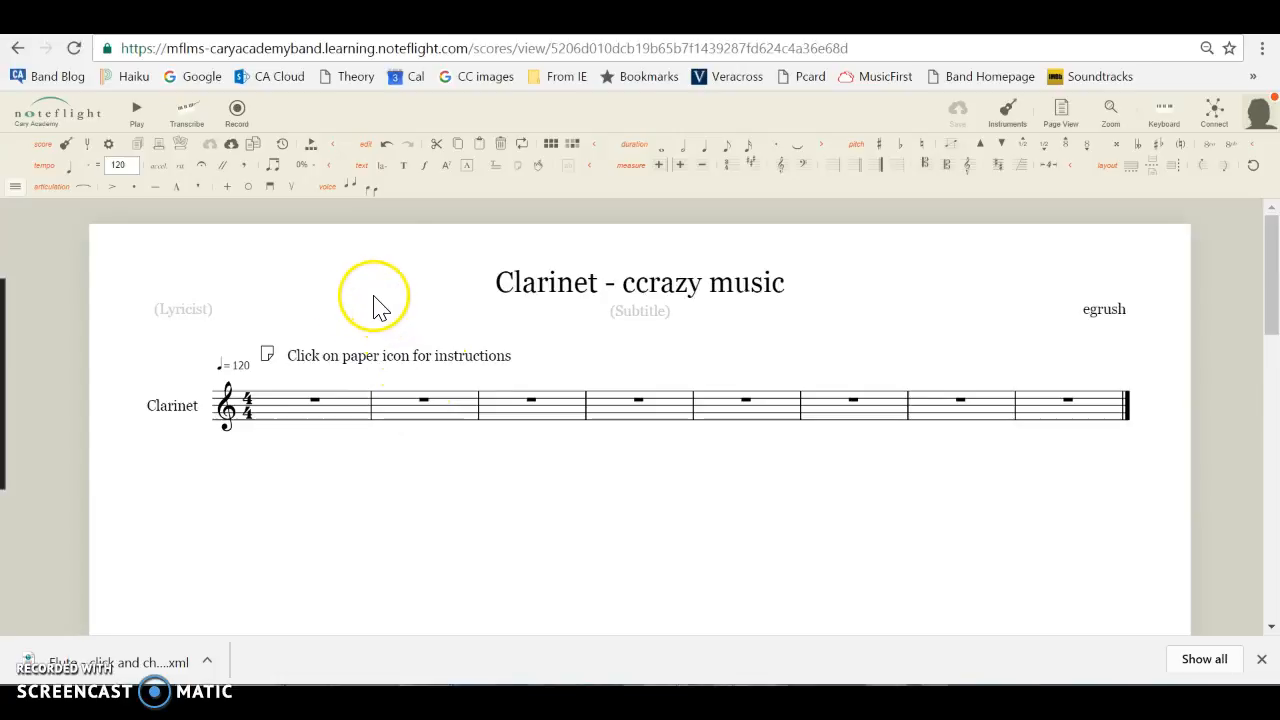
Open the instructions note on the score and go back to its first instruction.
left_click(267, 354)
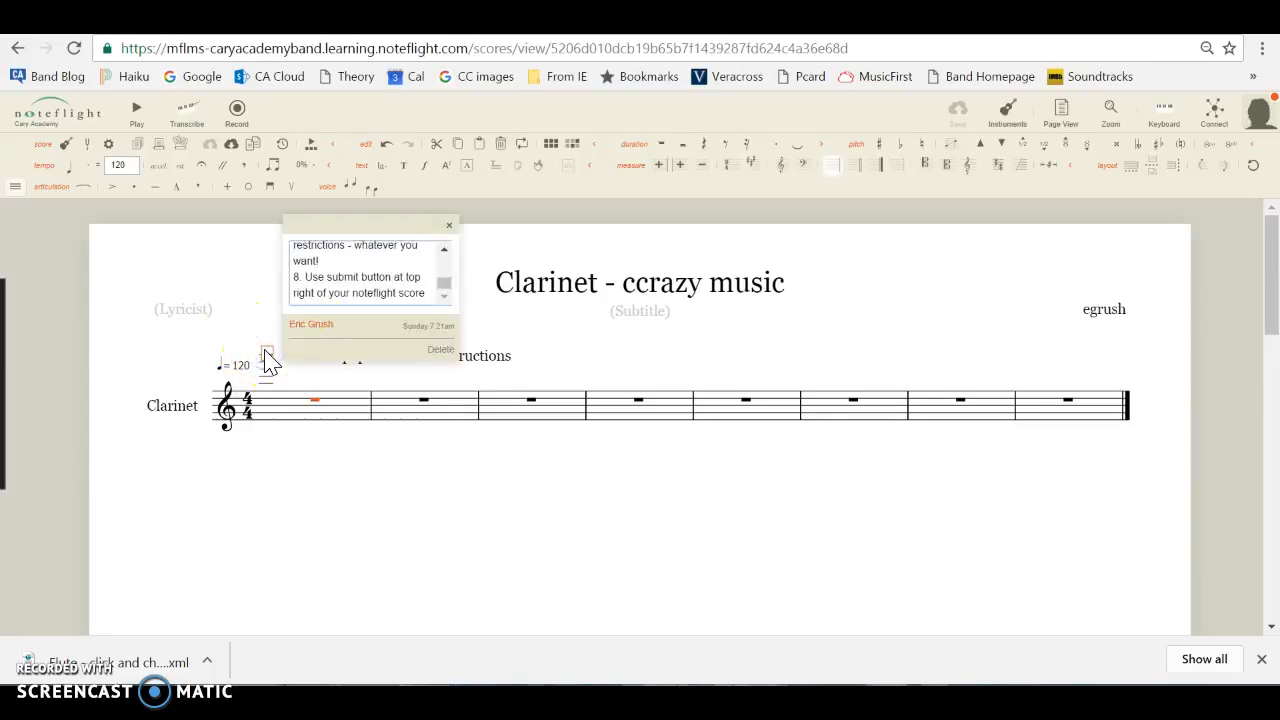
left_click(449, 249)
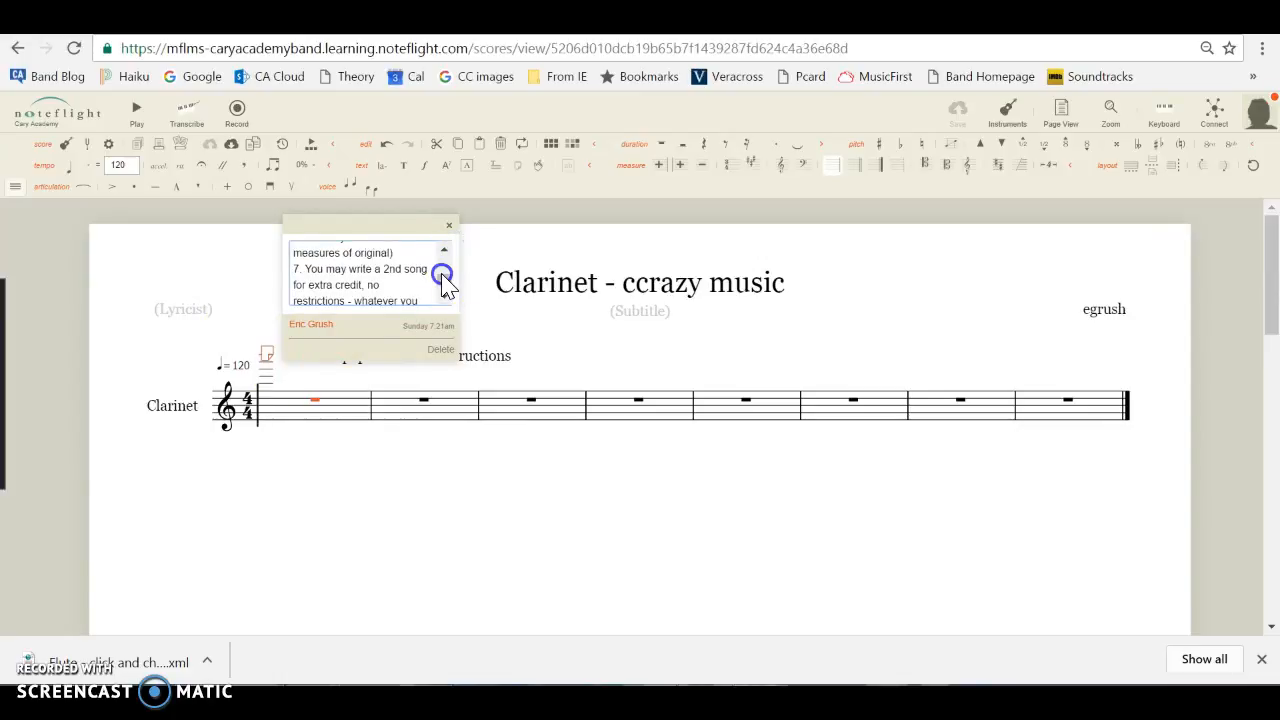
left_click(444, 249)
left_click_drag(445, 277, 448, 265)
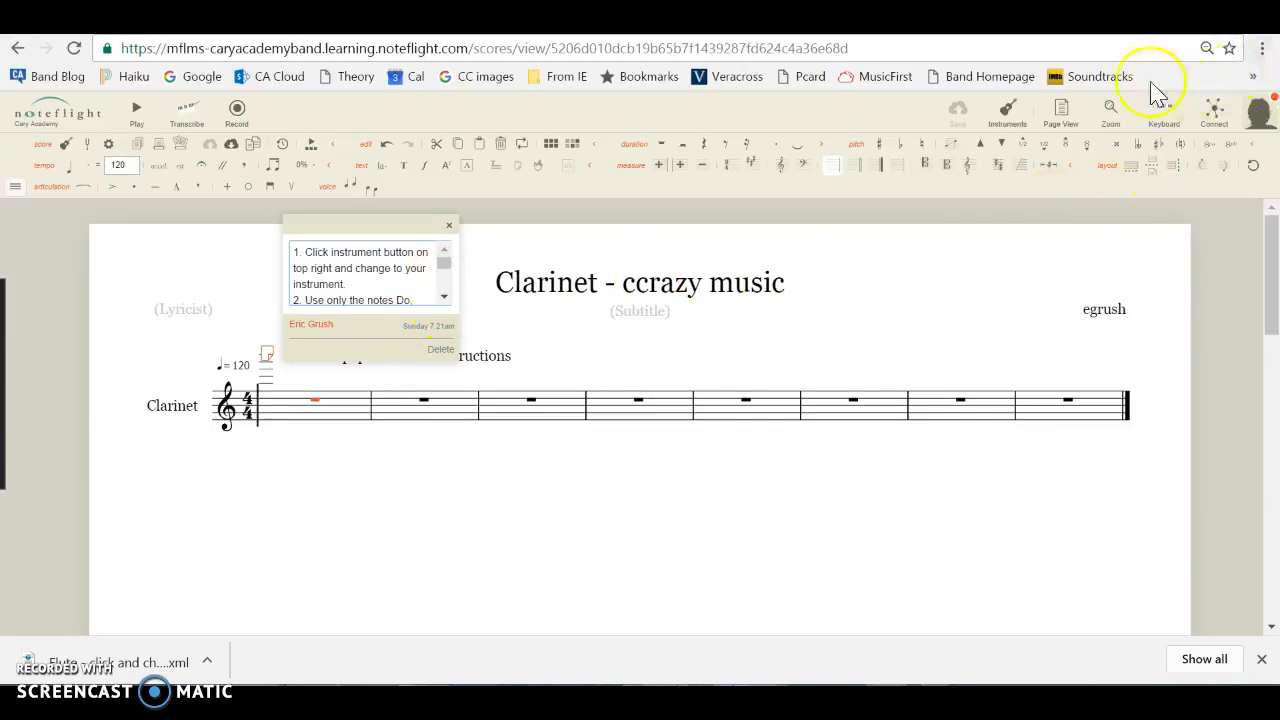
Set the score's instrument to Clarinet from the Woodwind family.
left_click(1010, 113)
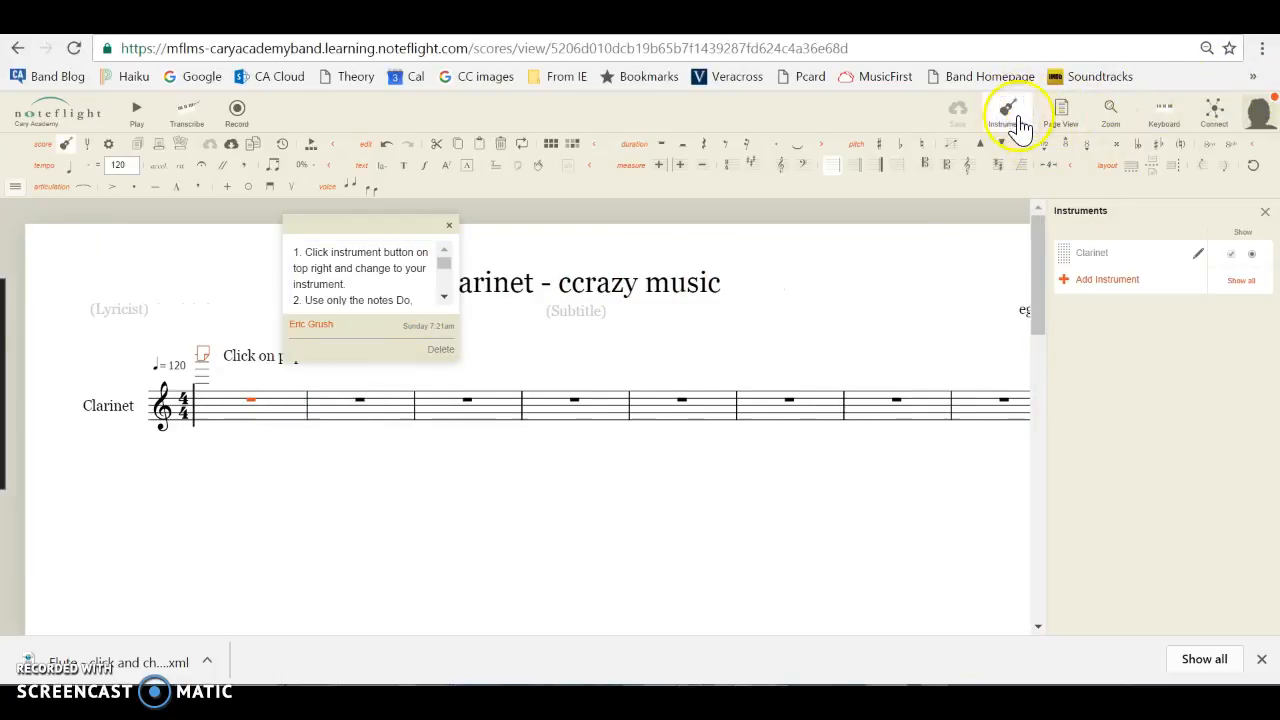
left_click(1201, 259)
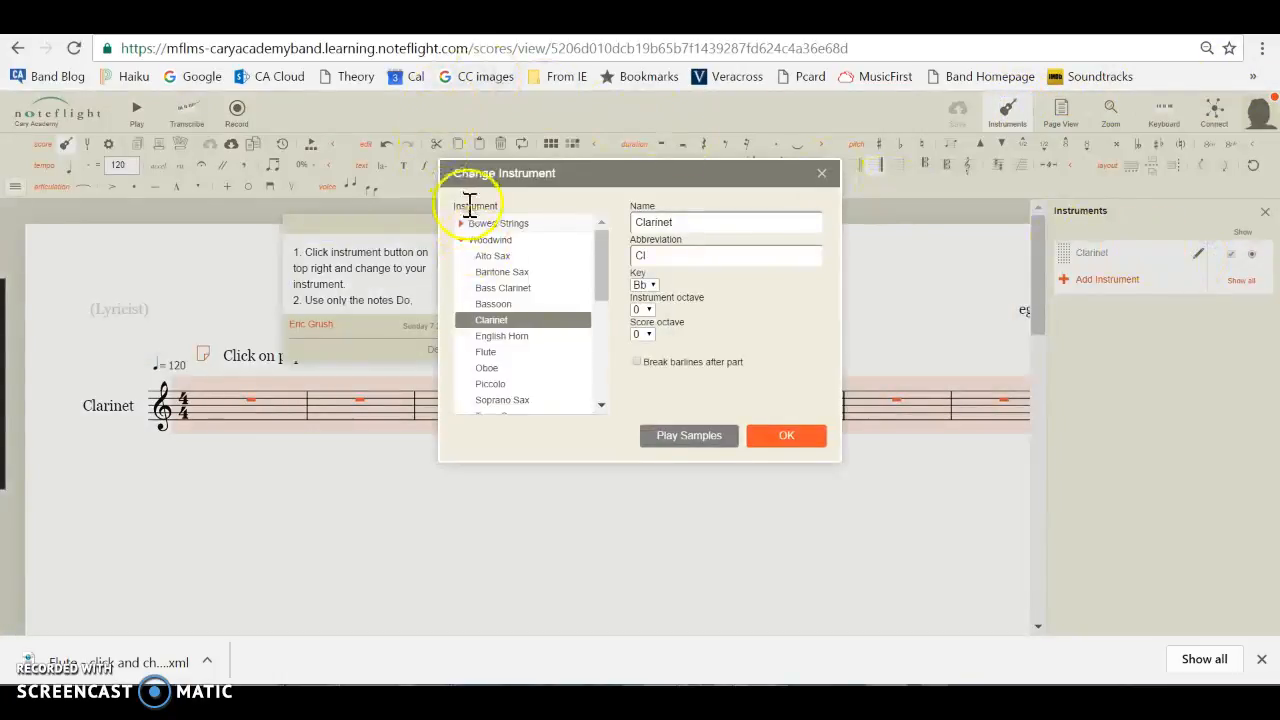
left_click(461, 241)
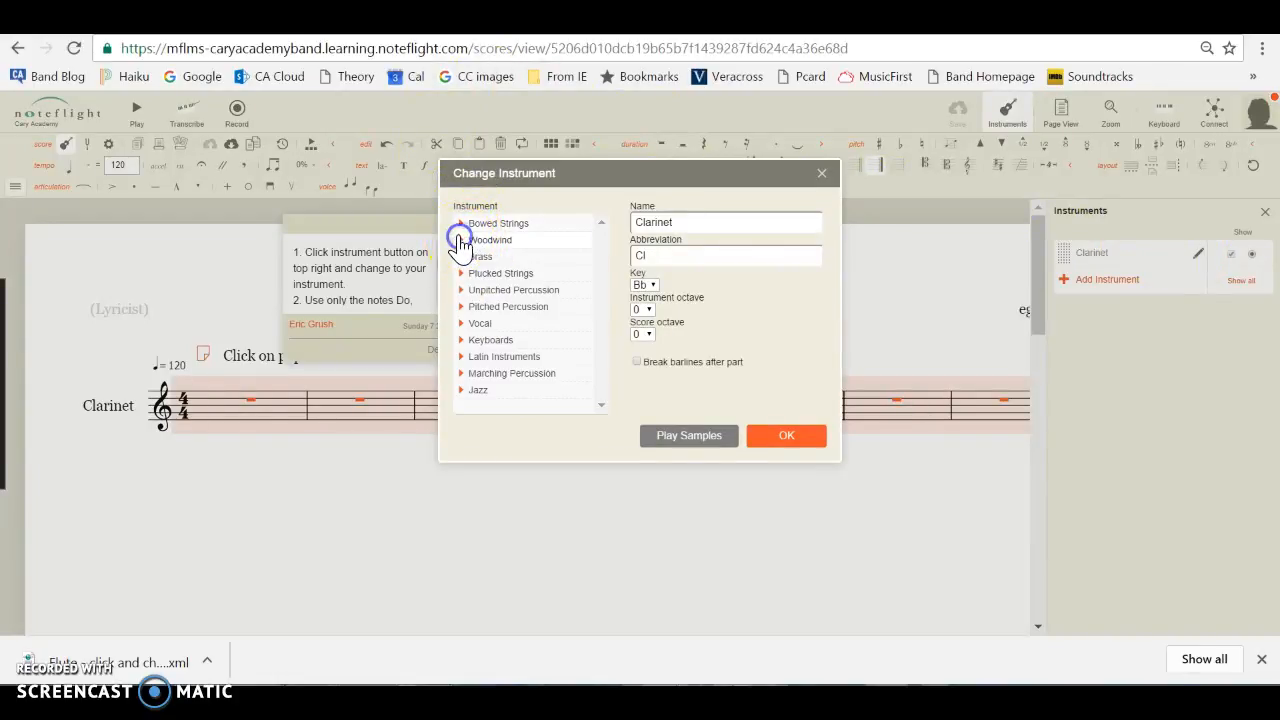
left_click(474, 258)
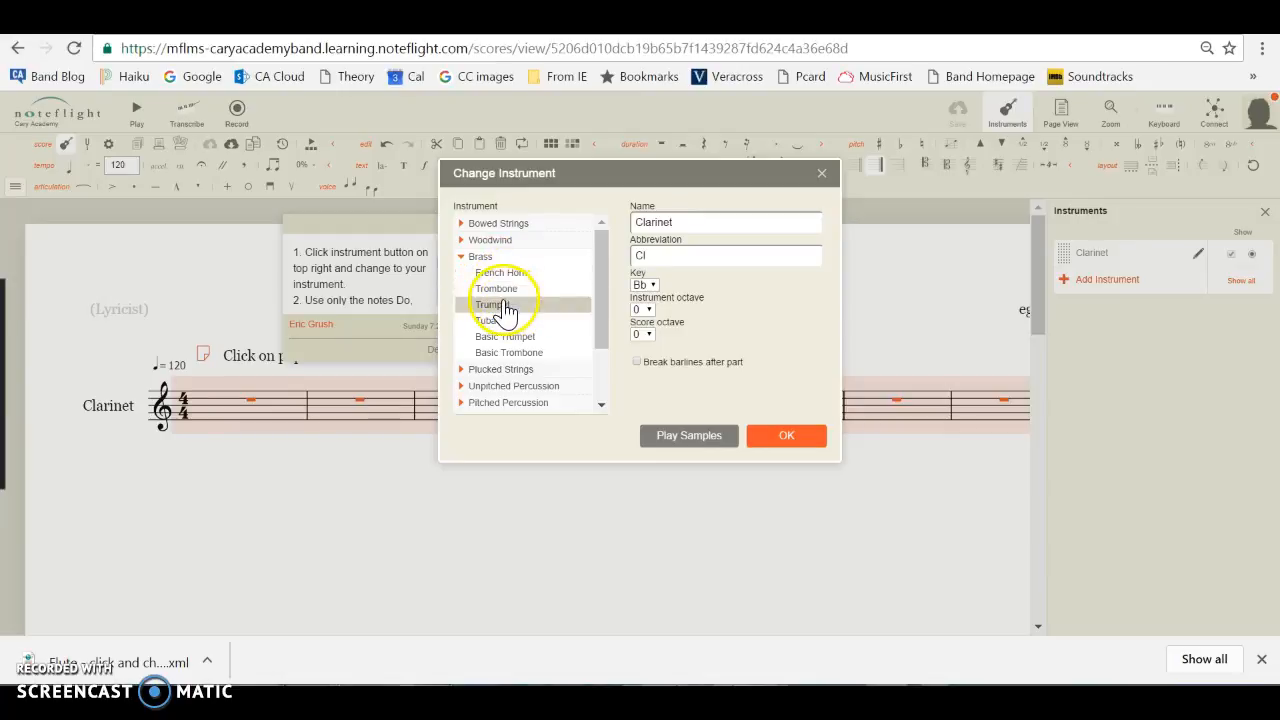
left_click(486, 244)
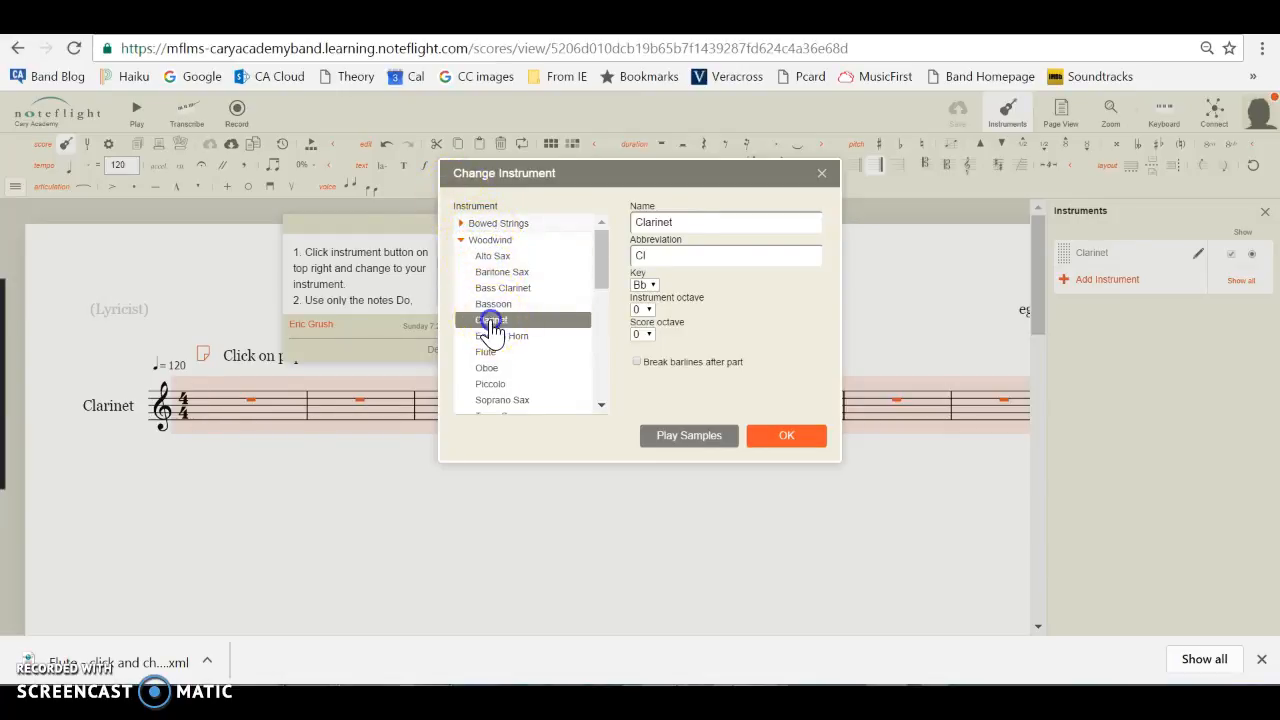
left_click(774, 437)
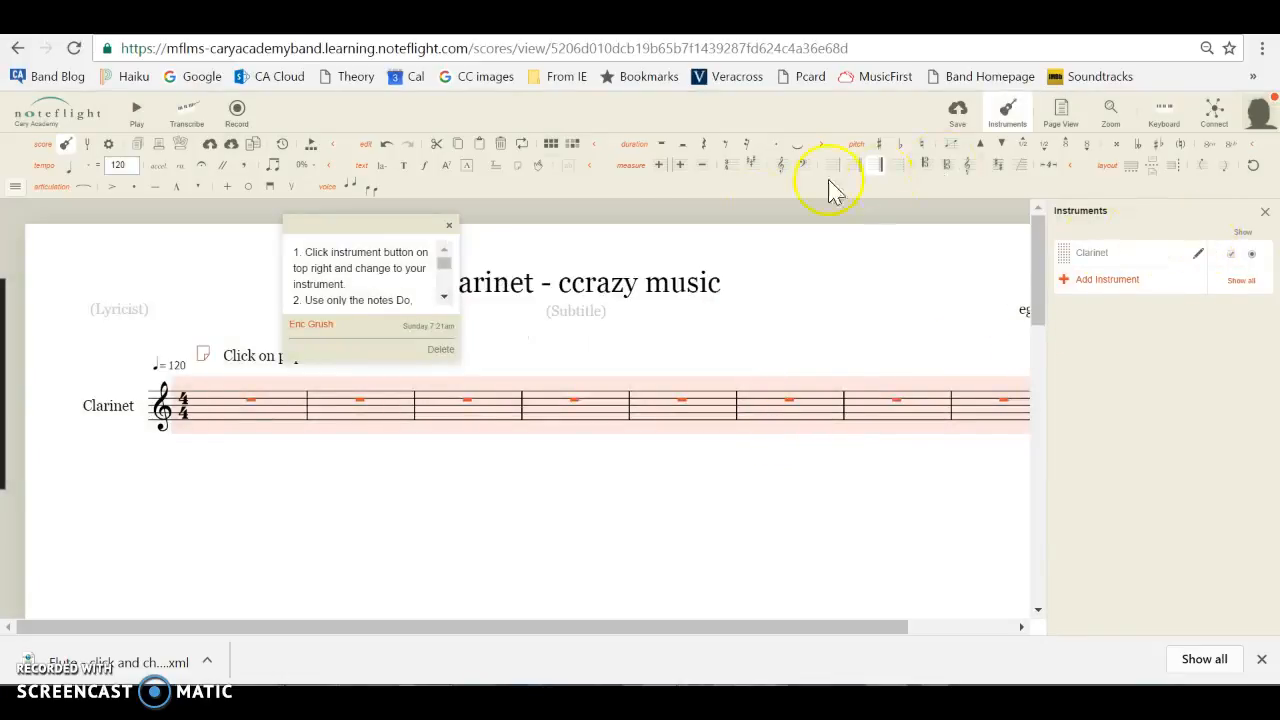
Read the instructions note's rules on instrument choice, allowed notes and note values.
left_click(444, 300)
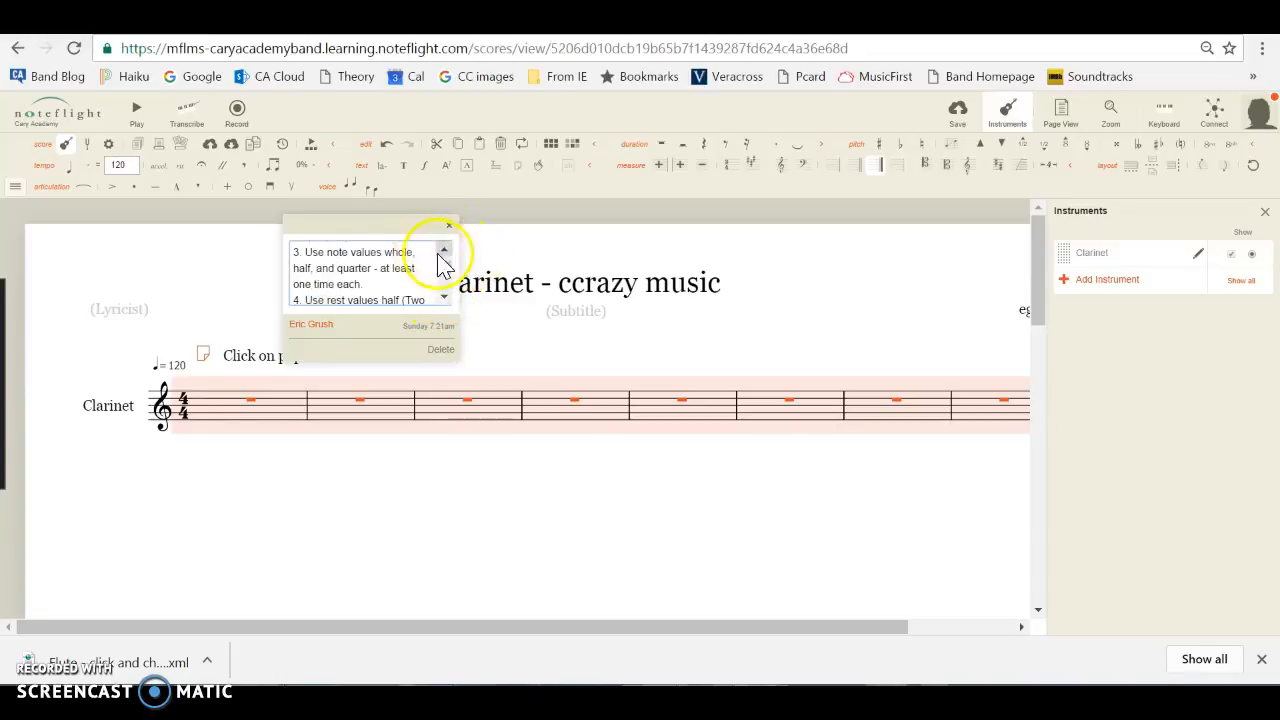
left_click(443, 251)
left_click(443, 251)
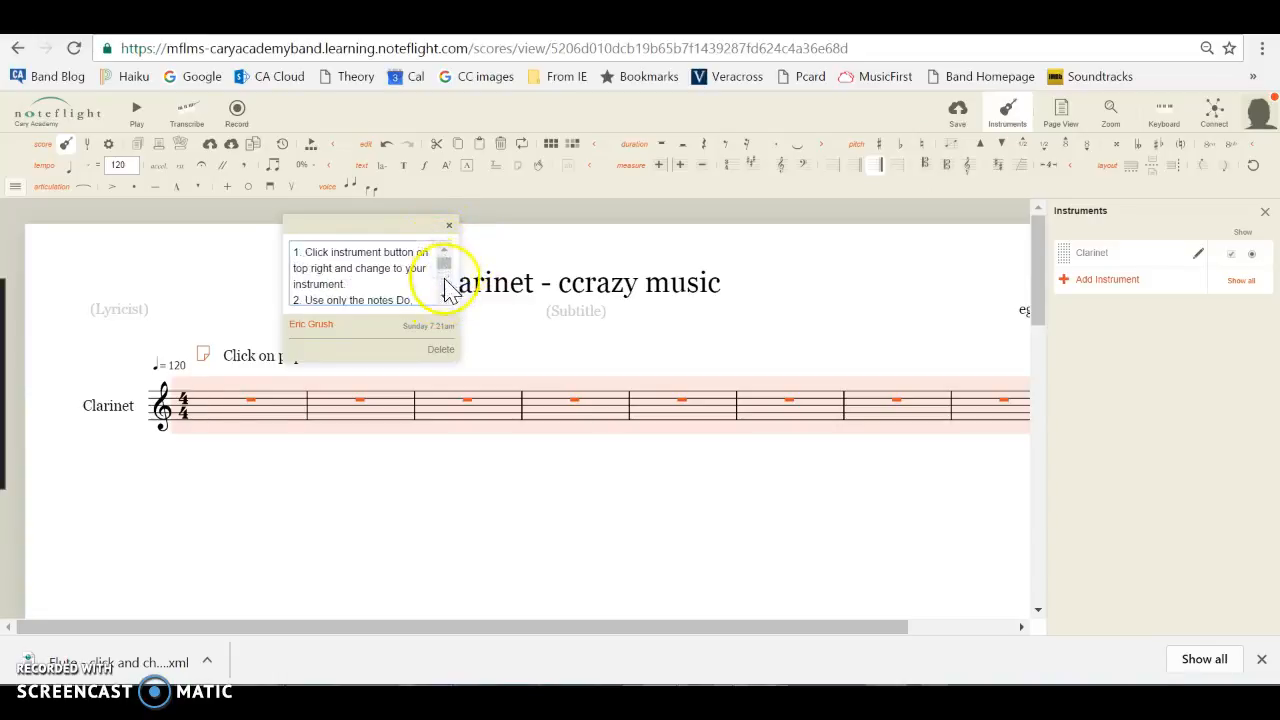
left_click(444, 298)
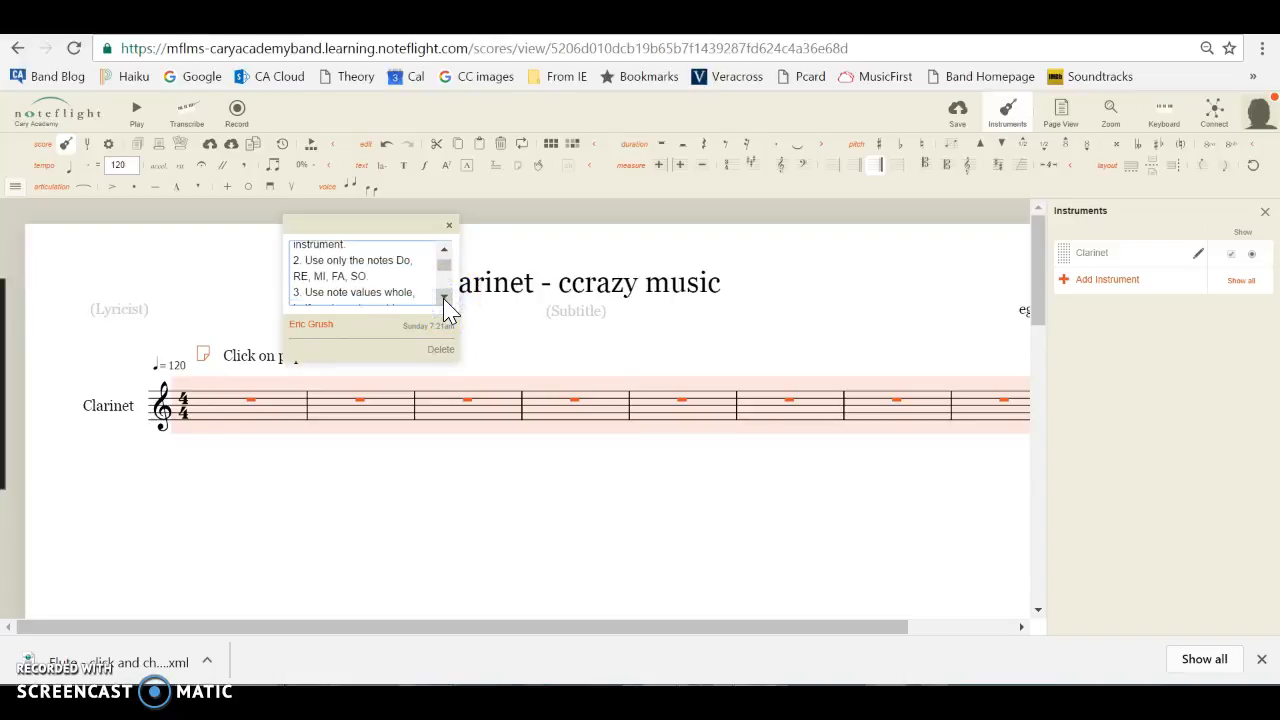
left_click(445, 300)
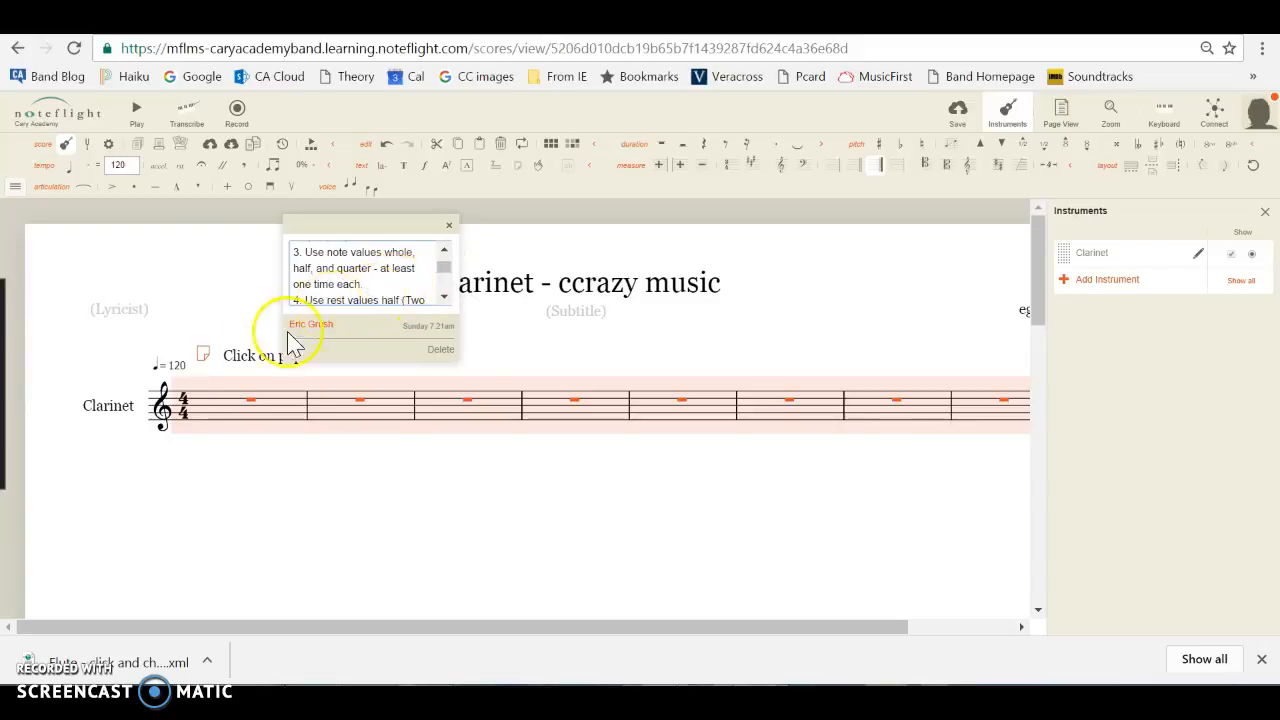
Enter a G on the second staff line in measure 1 and make it a whole note.
left_click(234, 410)
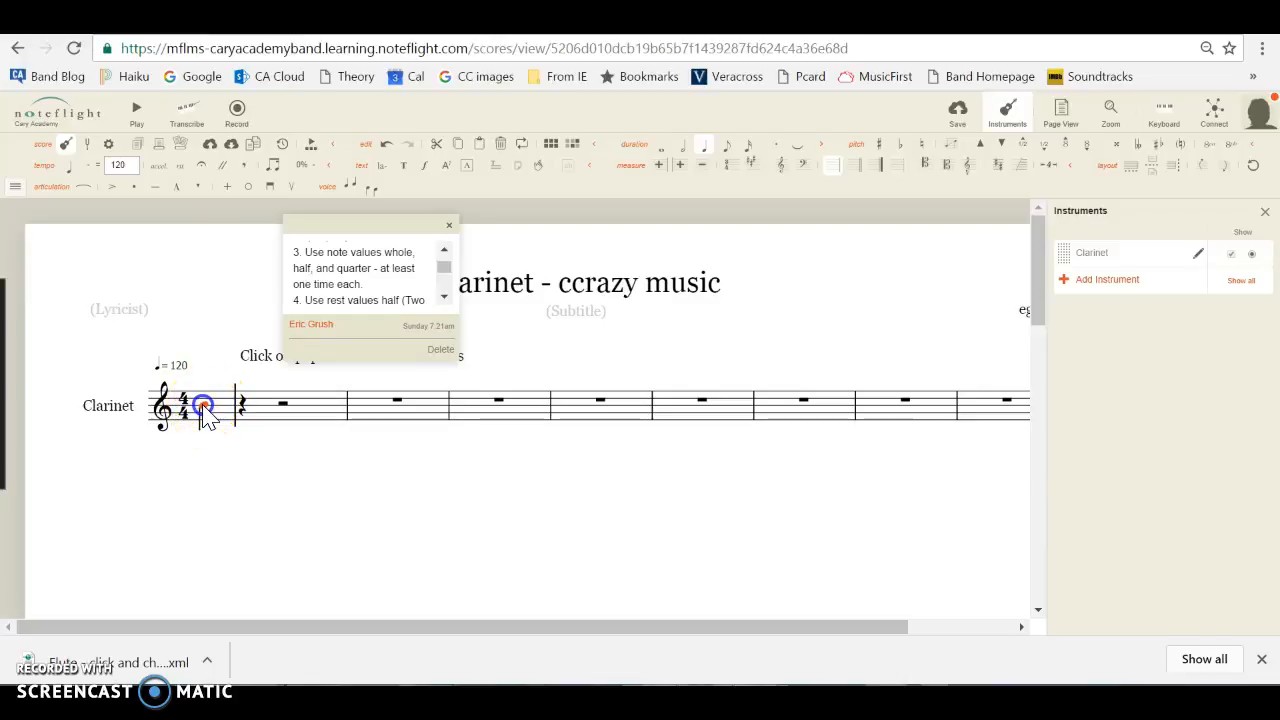
left_click(210, 412)
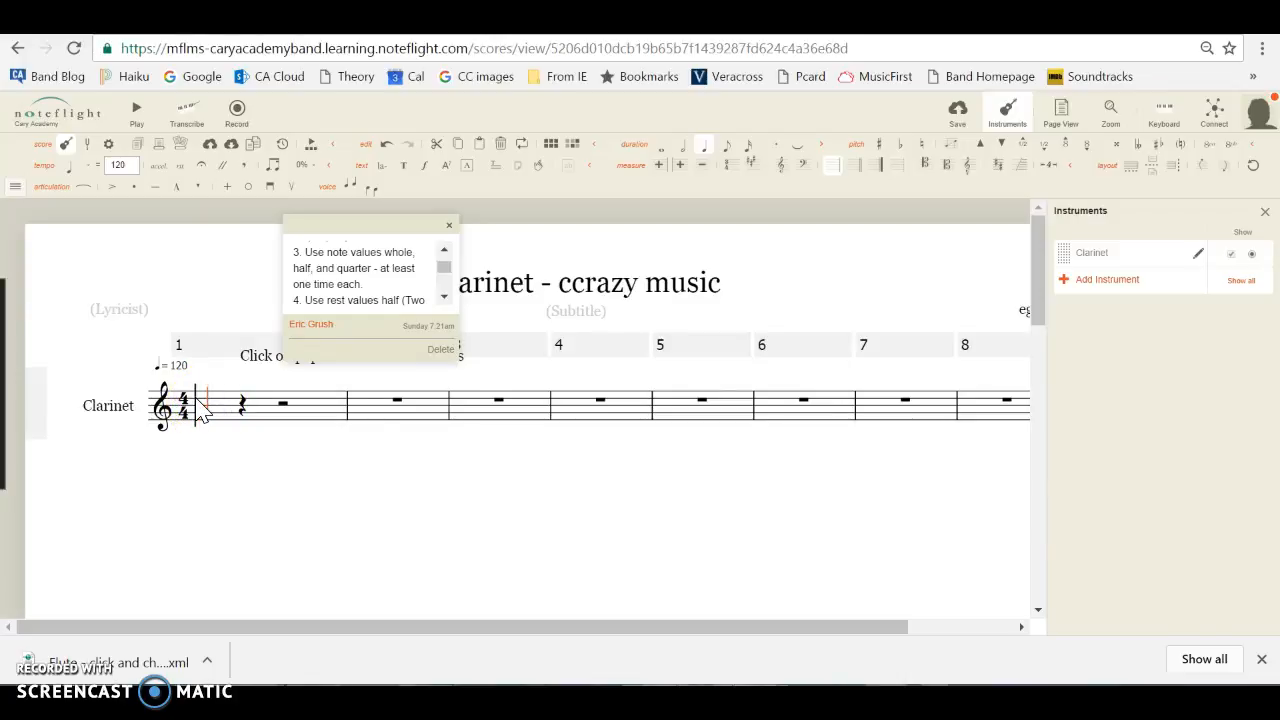
left_click(204, 408)
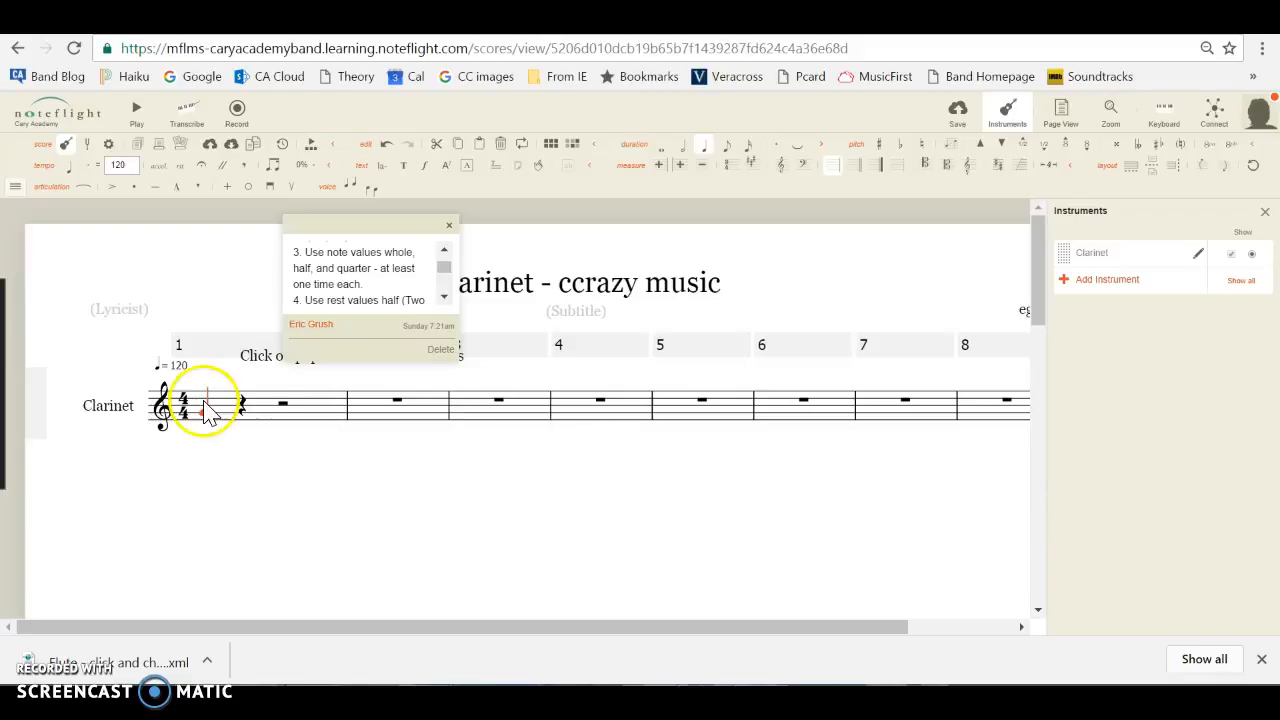
left_click(680, 147)
left_click(660, 149)
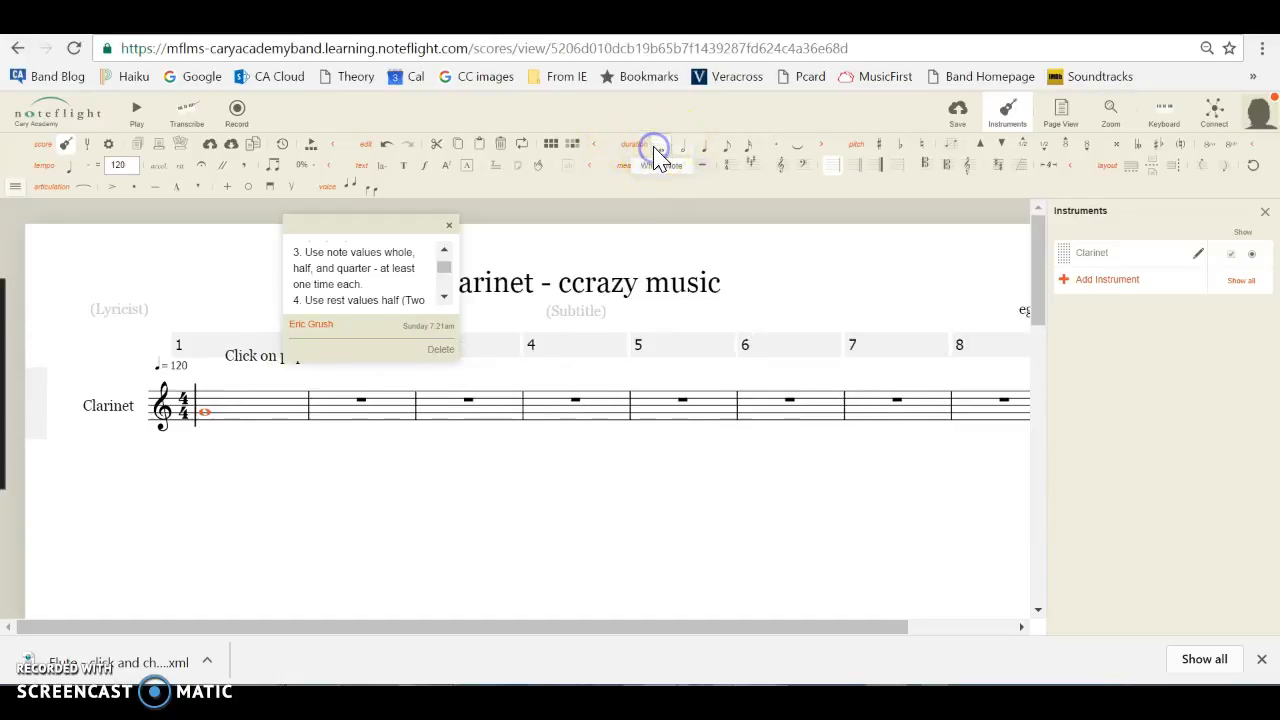
Enter three quarter notes, F, D and E, on the first three beats of measure 2.
left_click(352, 425)
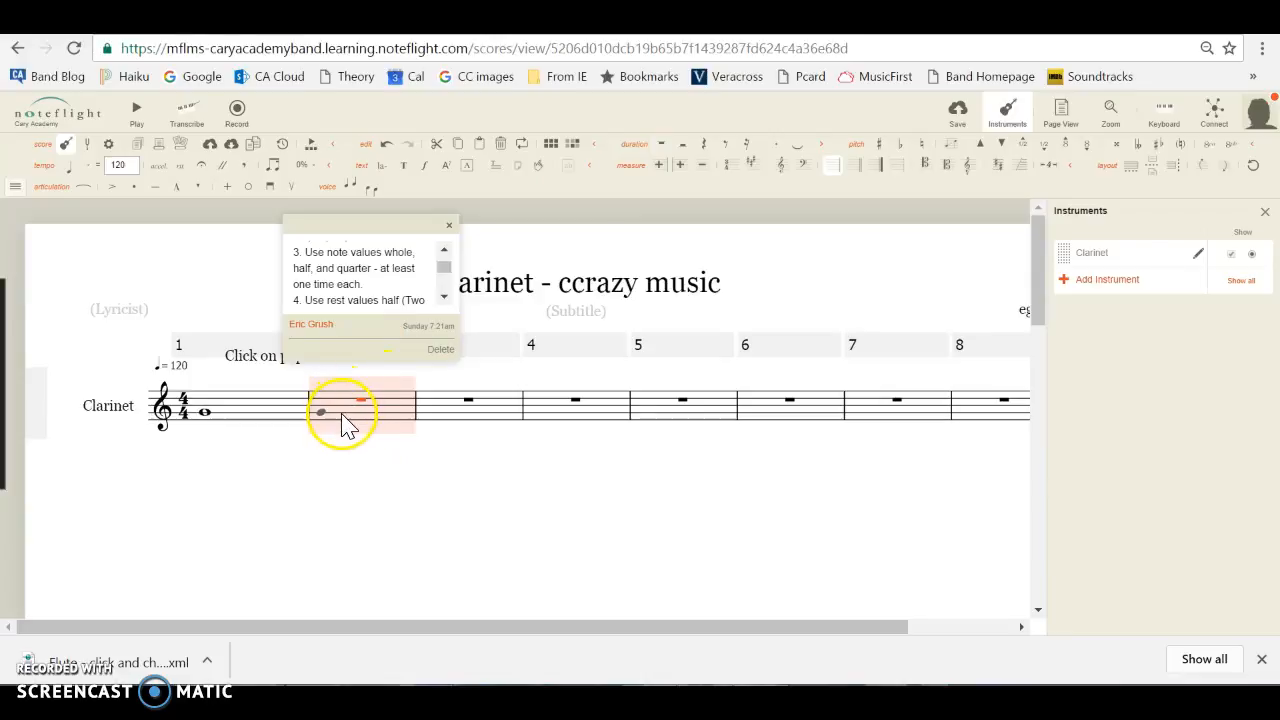
left_click(327, 418)
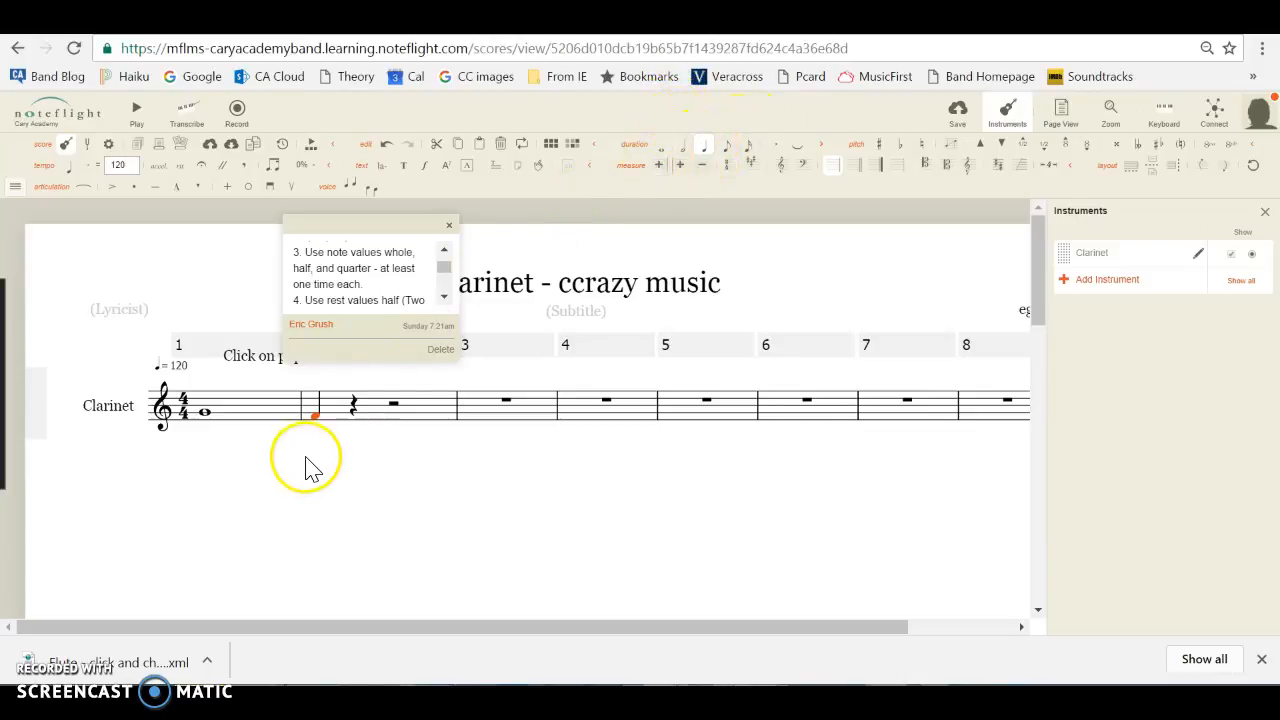
left_click(352, 418)
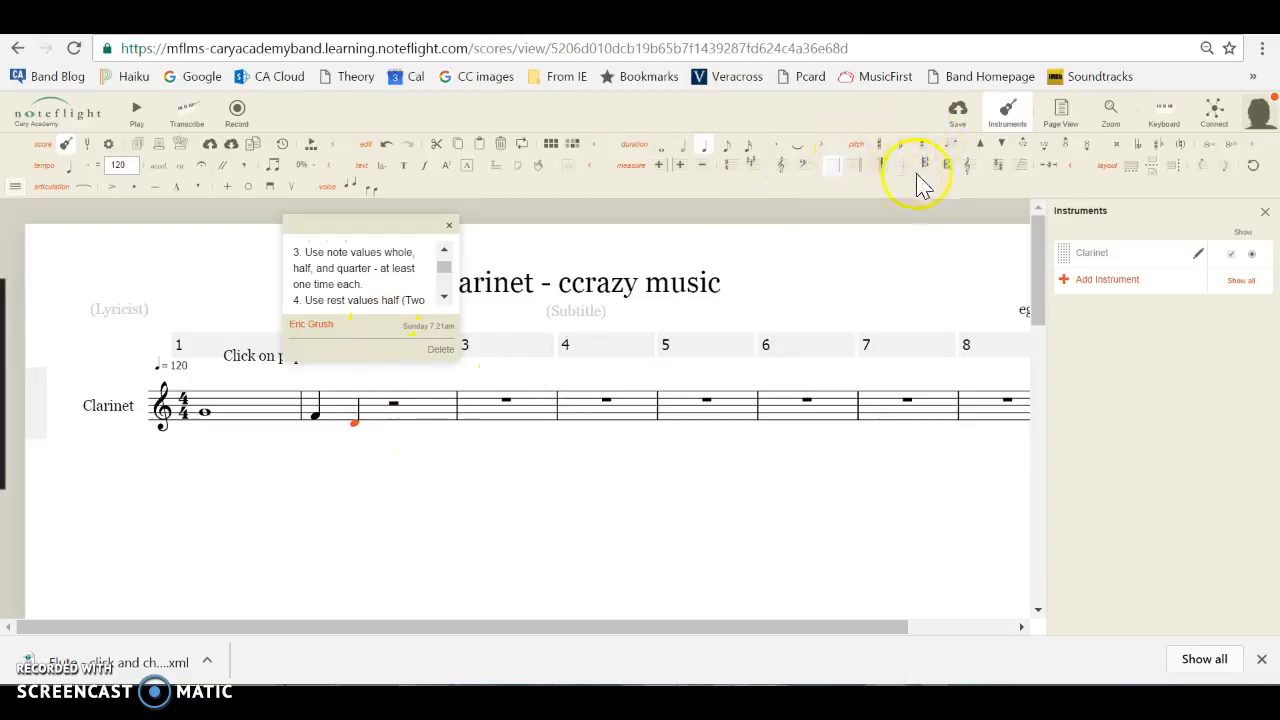
left_click(388, 401)
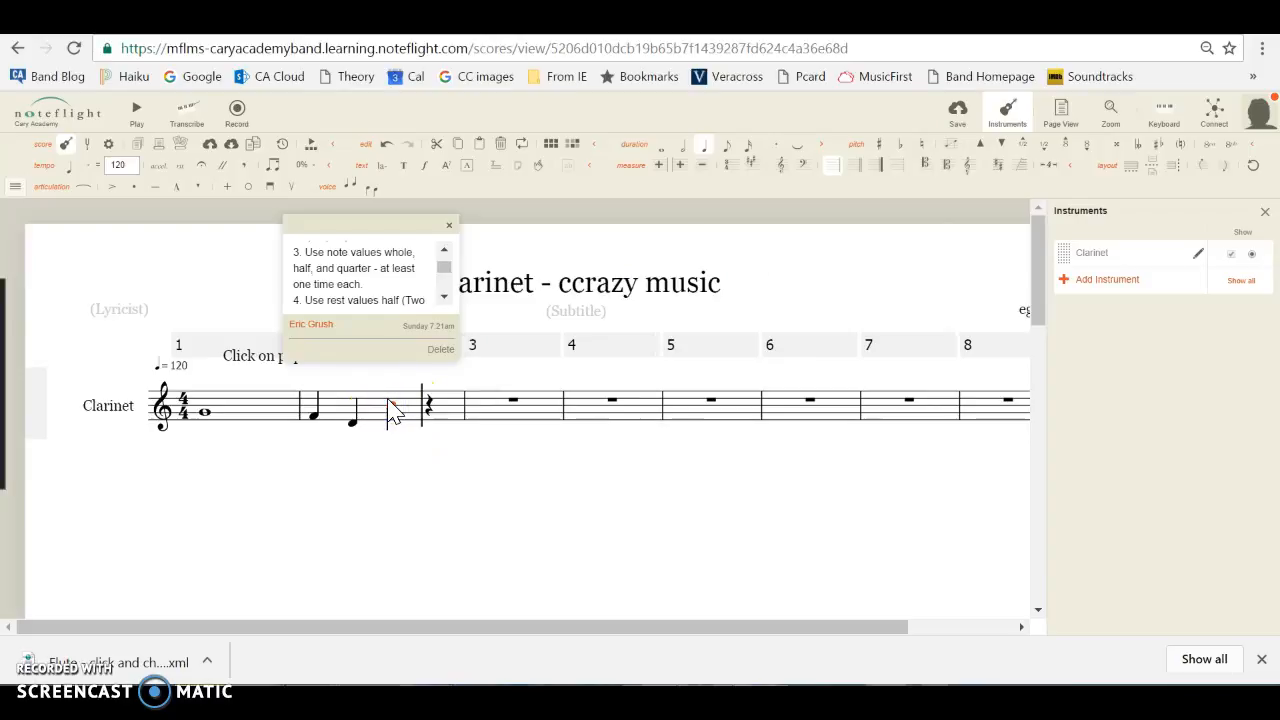
left_click(377, 421)
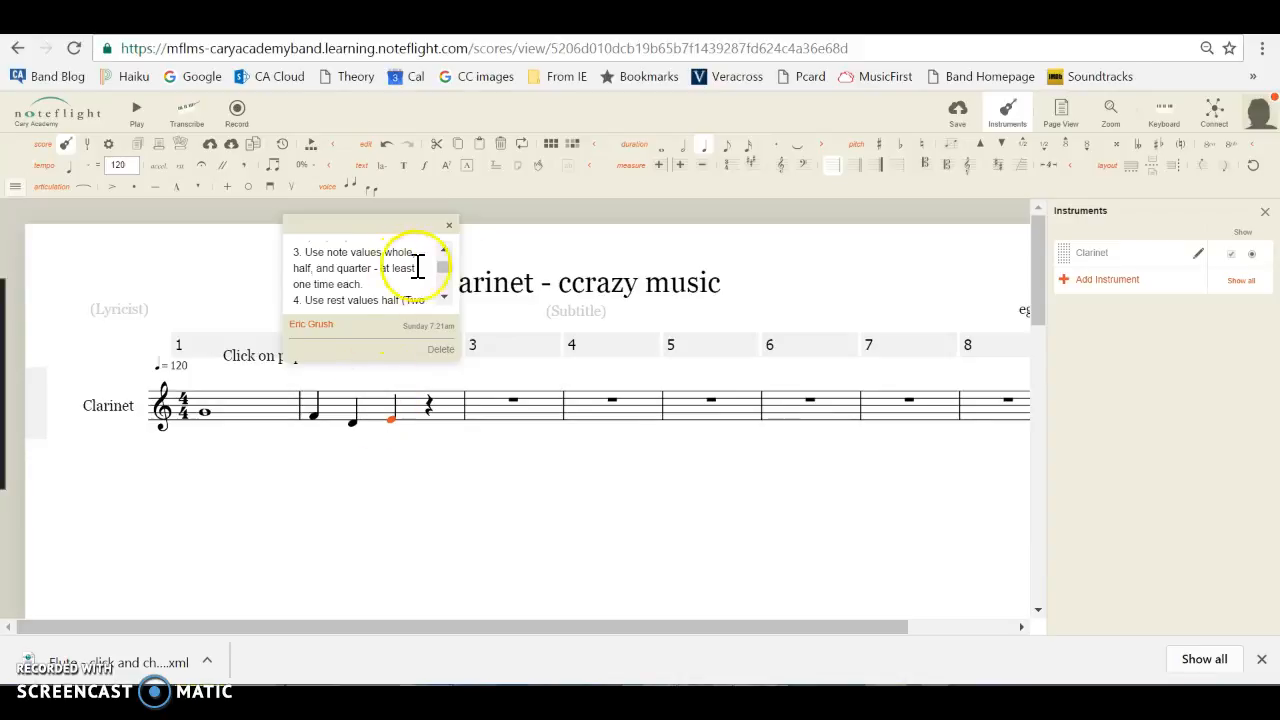
Play the score back from measure 1 and pause after the entered notes.
left_click(232, 346)
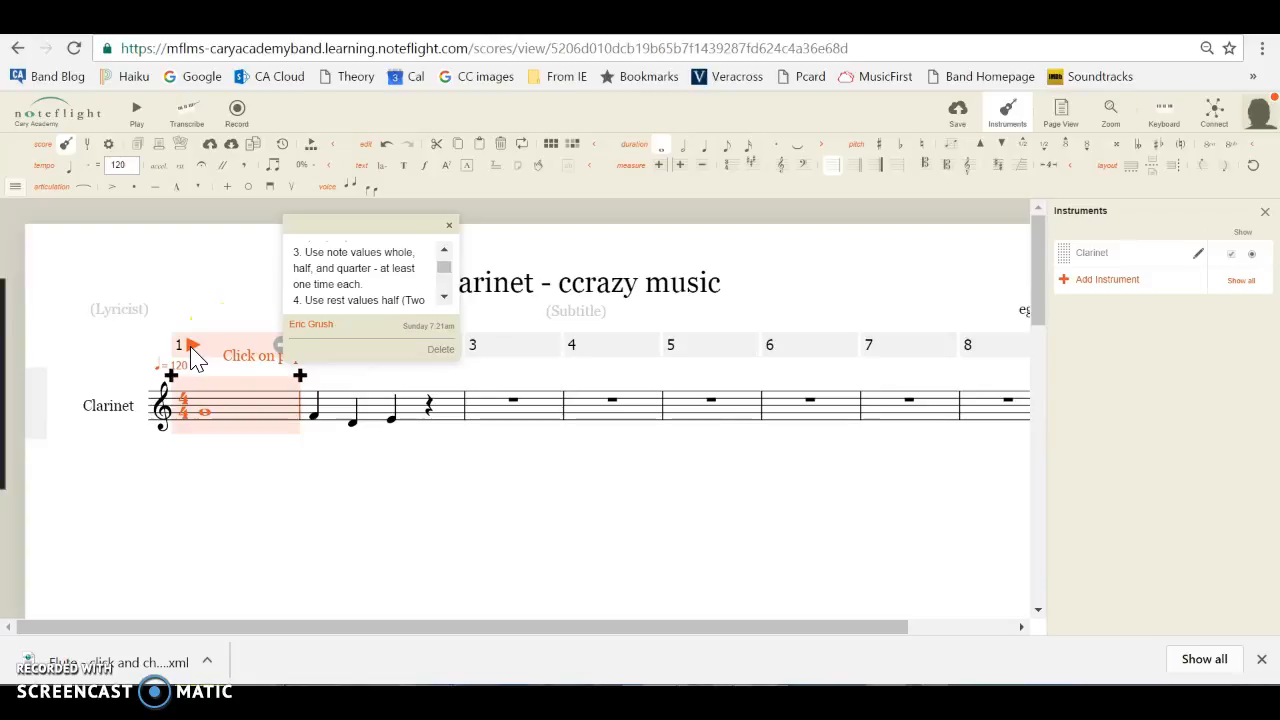
left_click(193, 348)
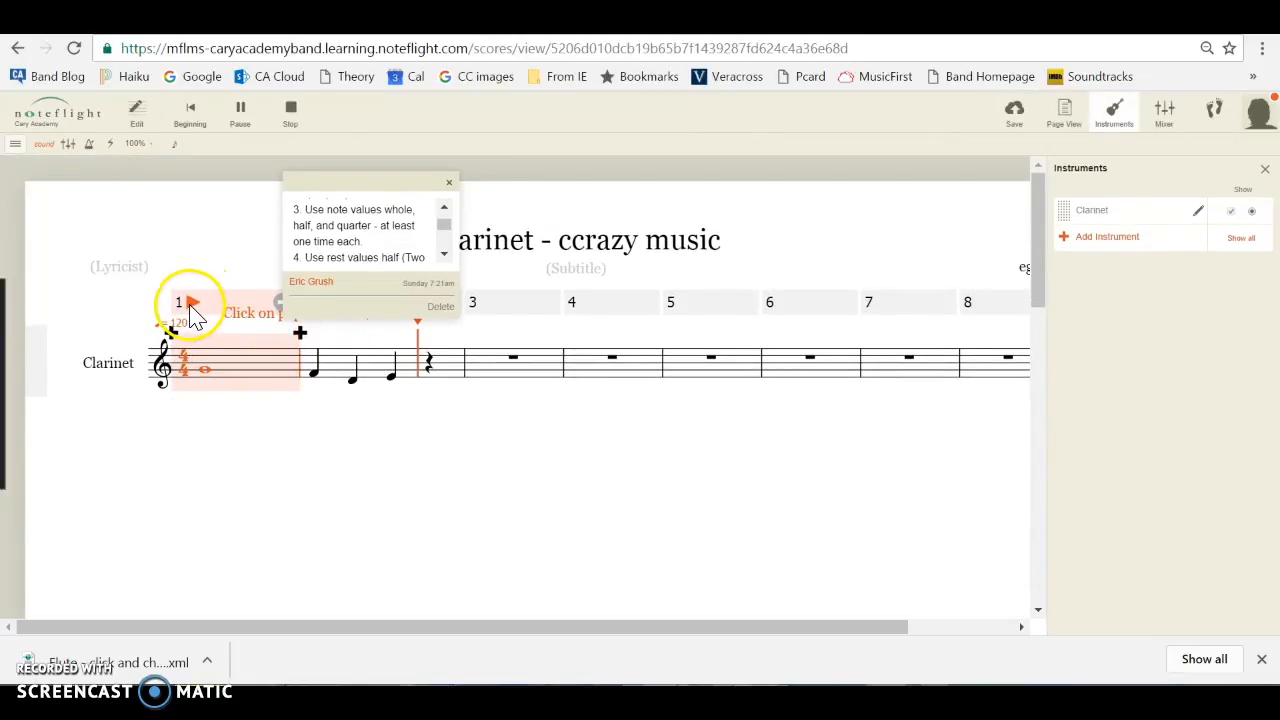
key("space")
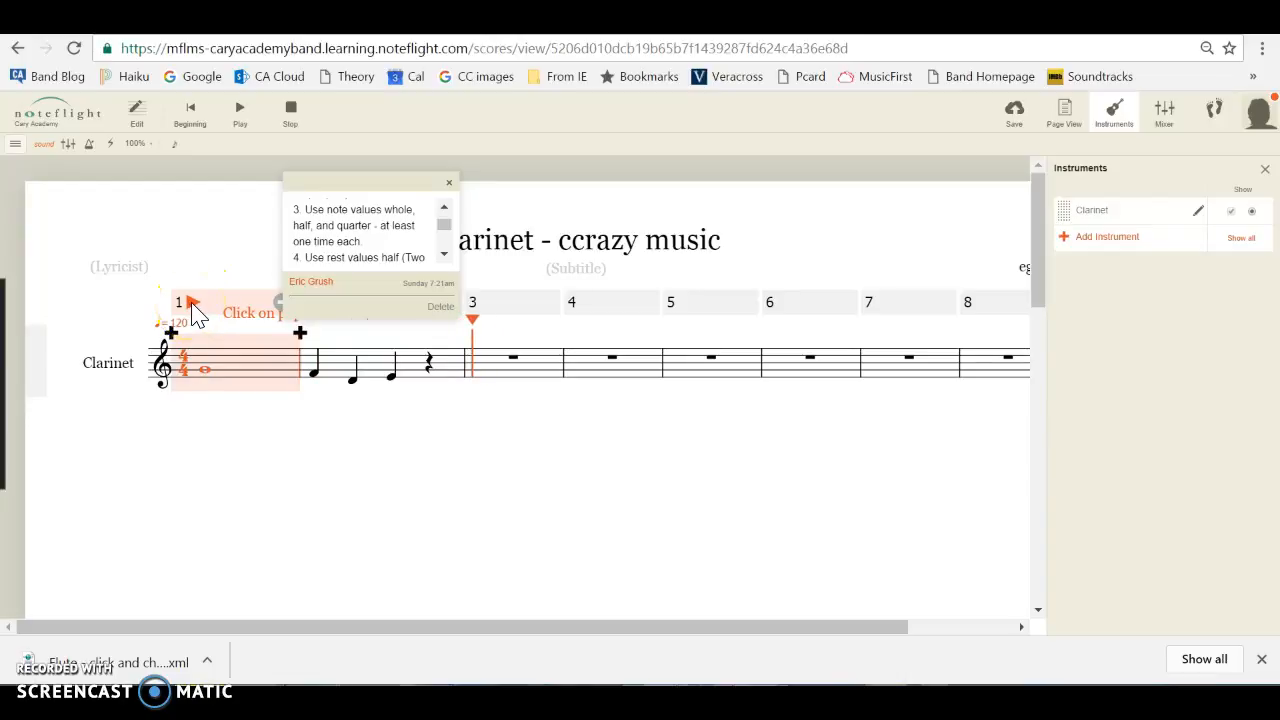
Read the rules on rest values and score length in the instructions note, and close the instrument list.
left_click(445, 257)
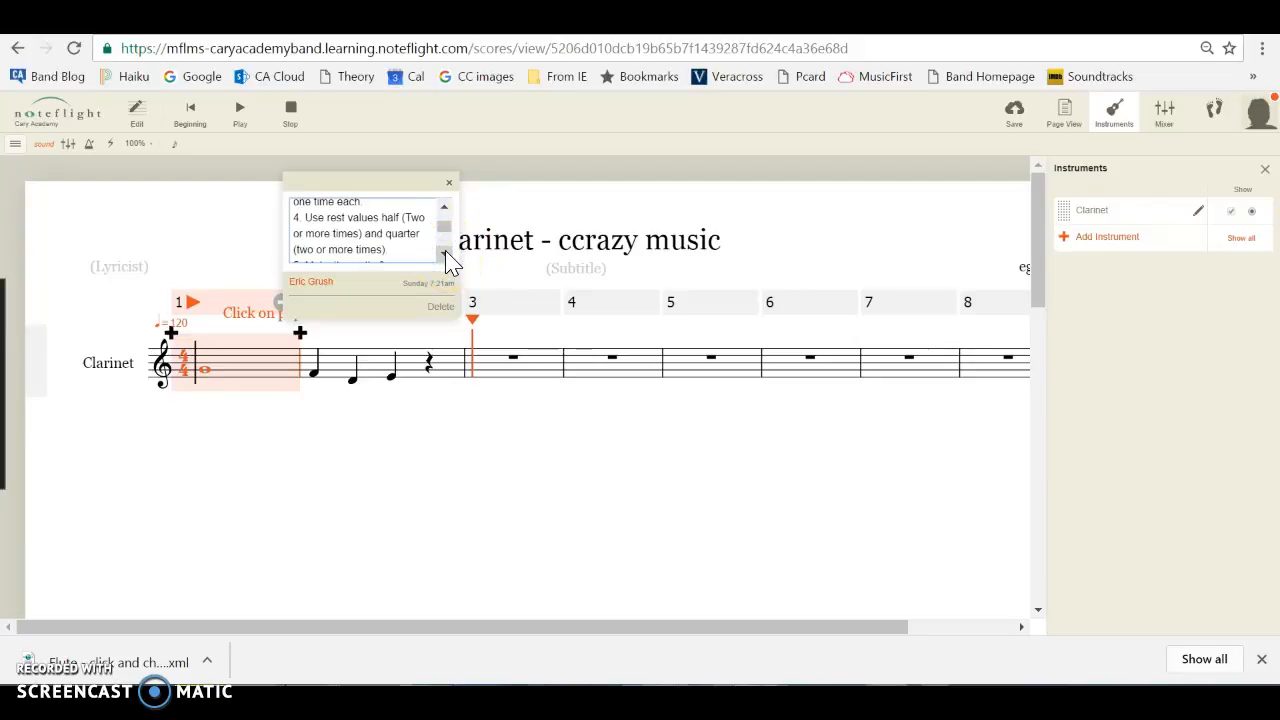
left_click(446, 257)
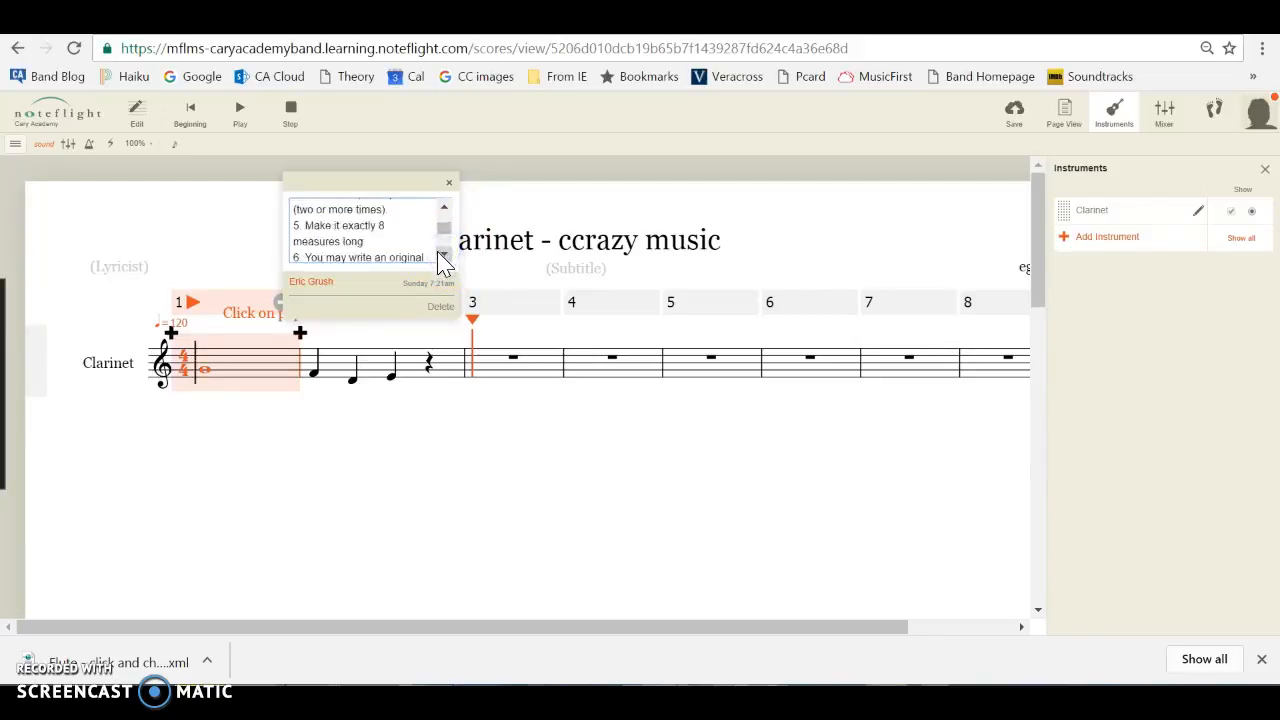
left_click(1263, 168)
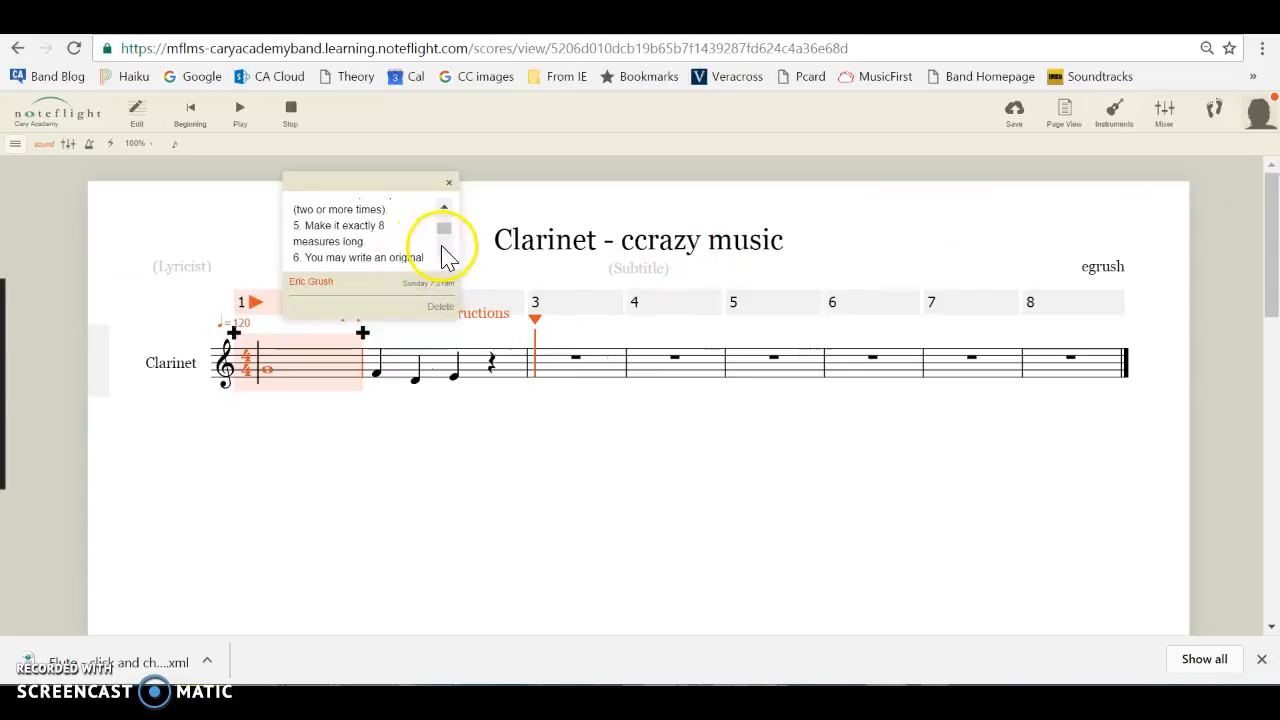
Read the remaining instructions on original or existing songs, the extra-credit second song and submitting the score.
left_click(445, 255)
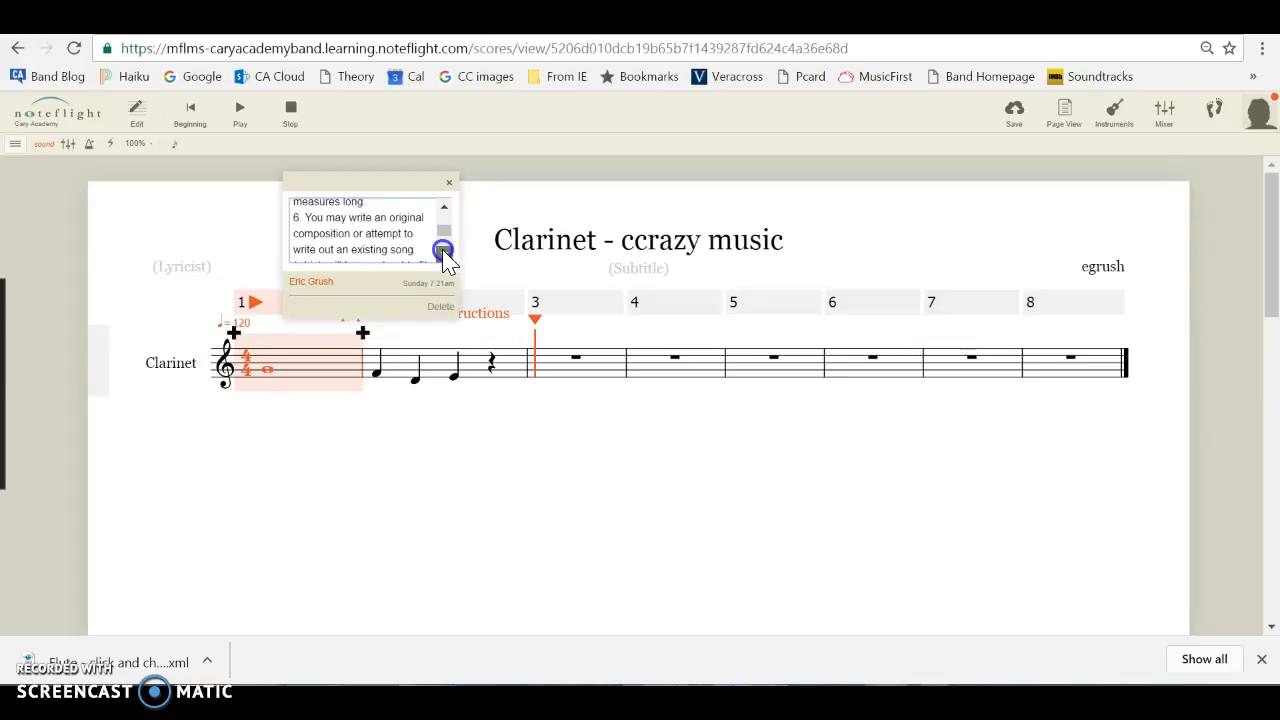
left_click(444, 254)
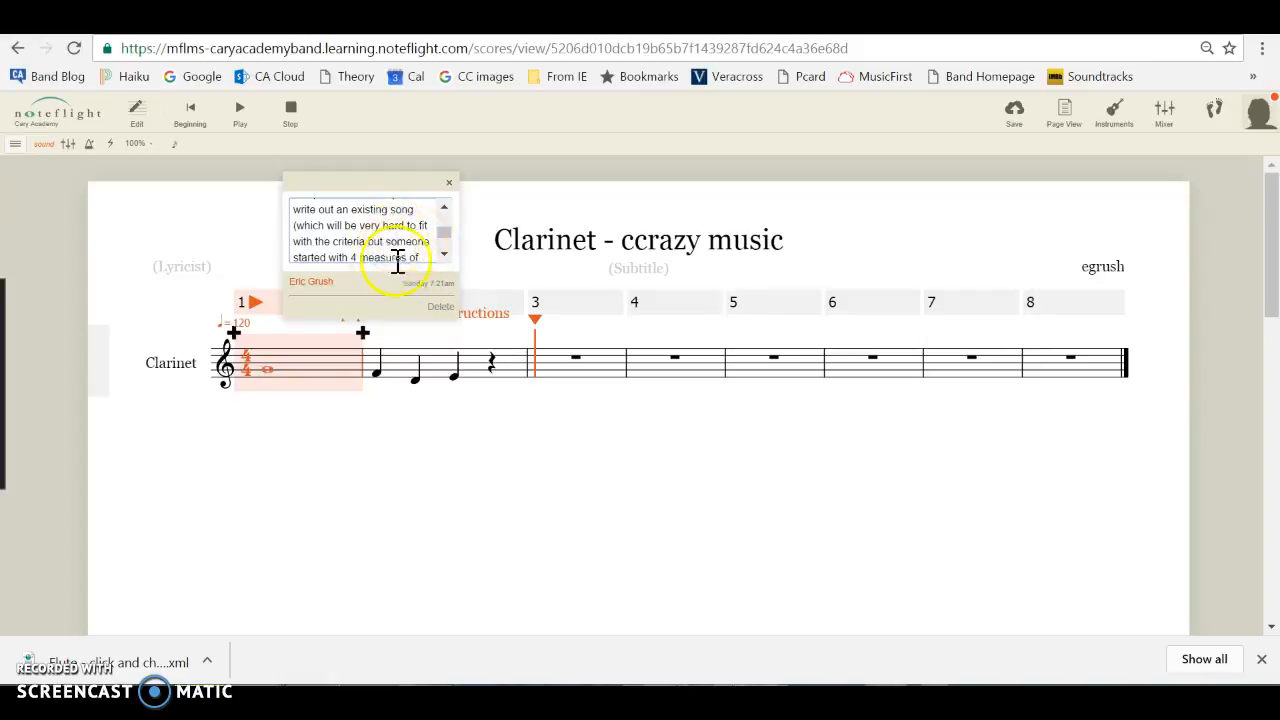
left_click(444, 254)
left_click(444, 256)
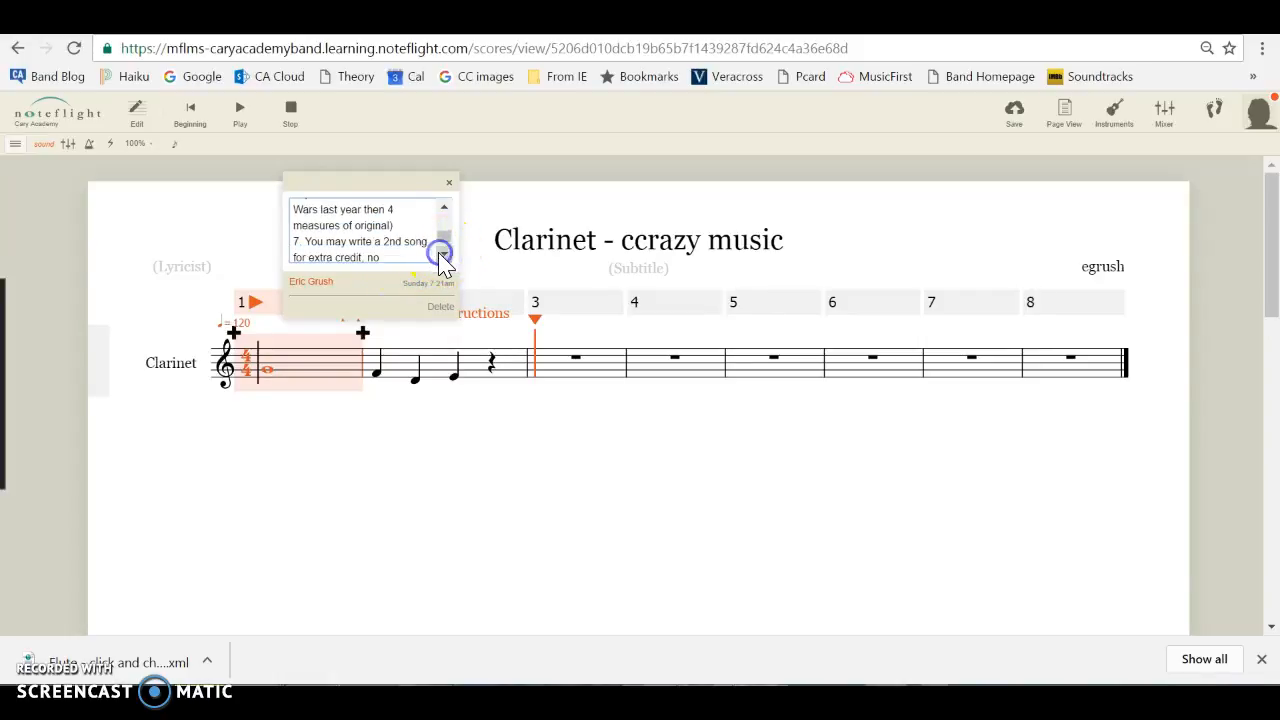
left_click(444, 255)
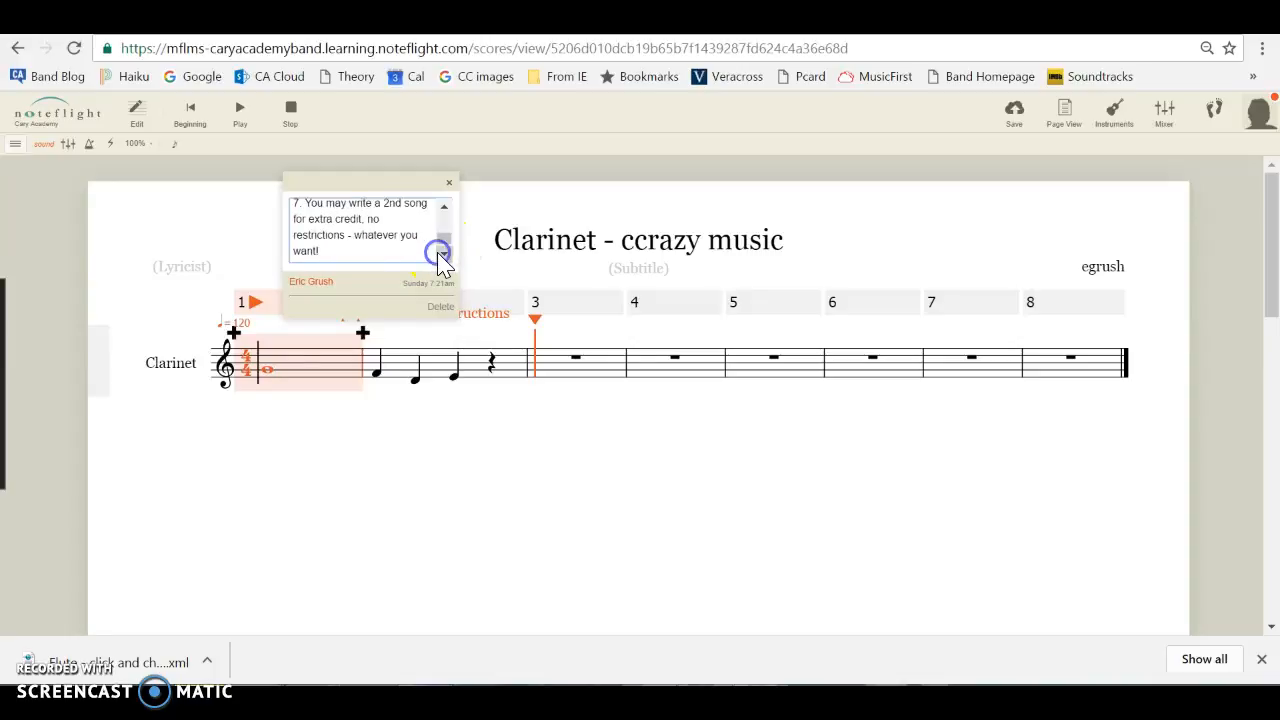
left_click(443, 212)
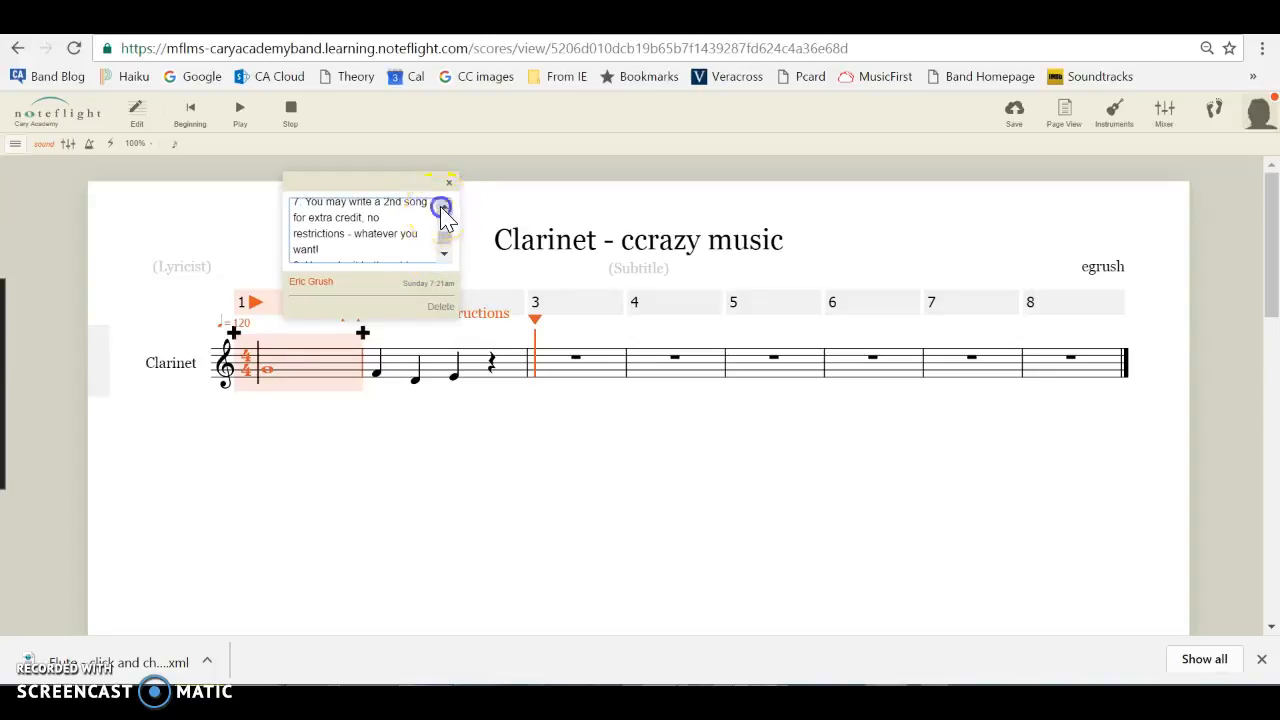
left_click(443, 212)
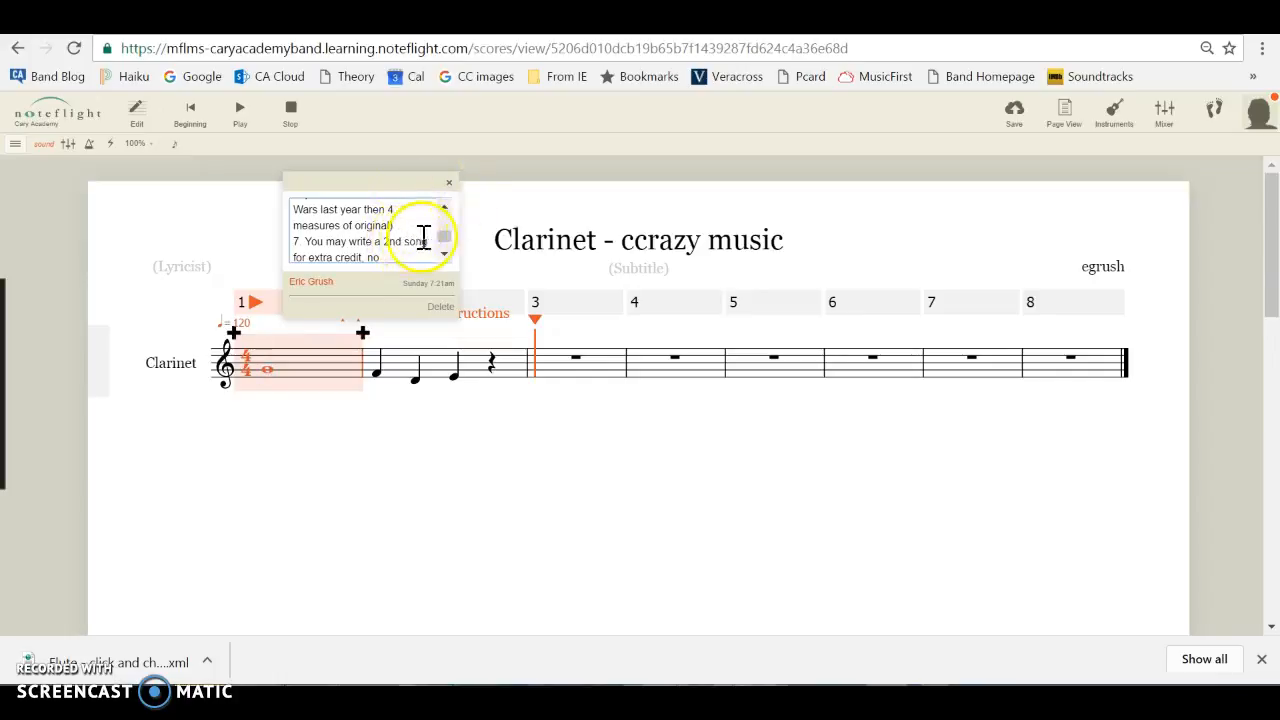
left_click_drag(443, 239, 446, 203)
left_click(444, 257)
left_click(444, 257)
left_click(444, 257)
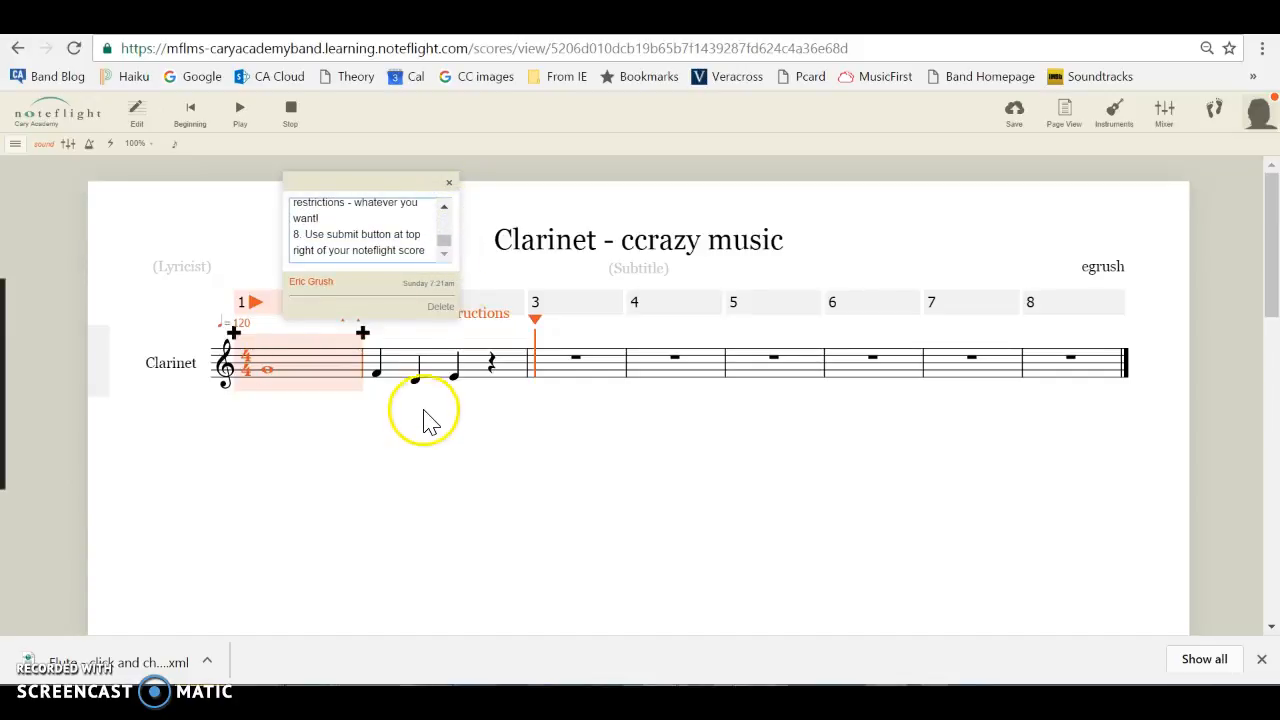
Deselect the first measure, close the instructions note and save the score.
left_click(433, 432)
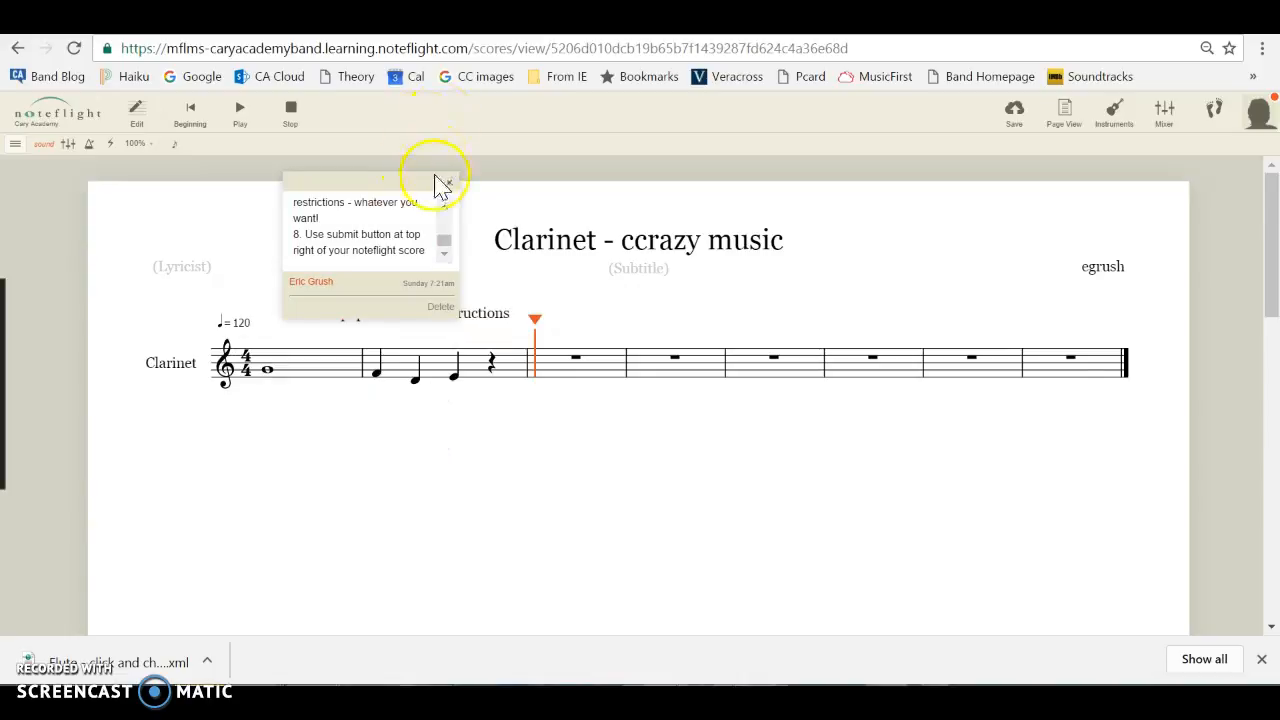
left_click(449, 182)
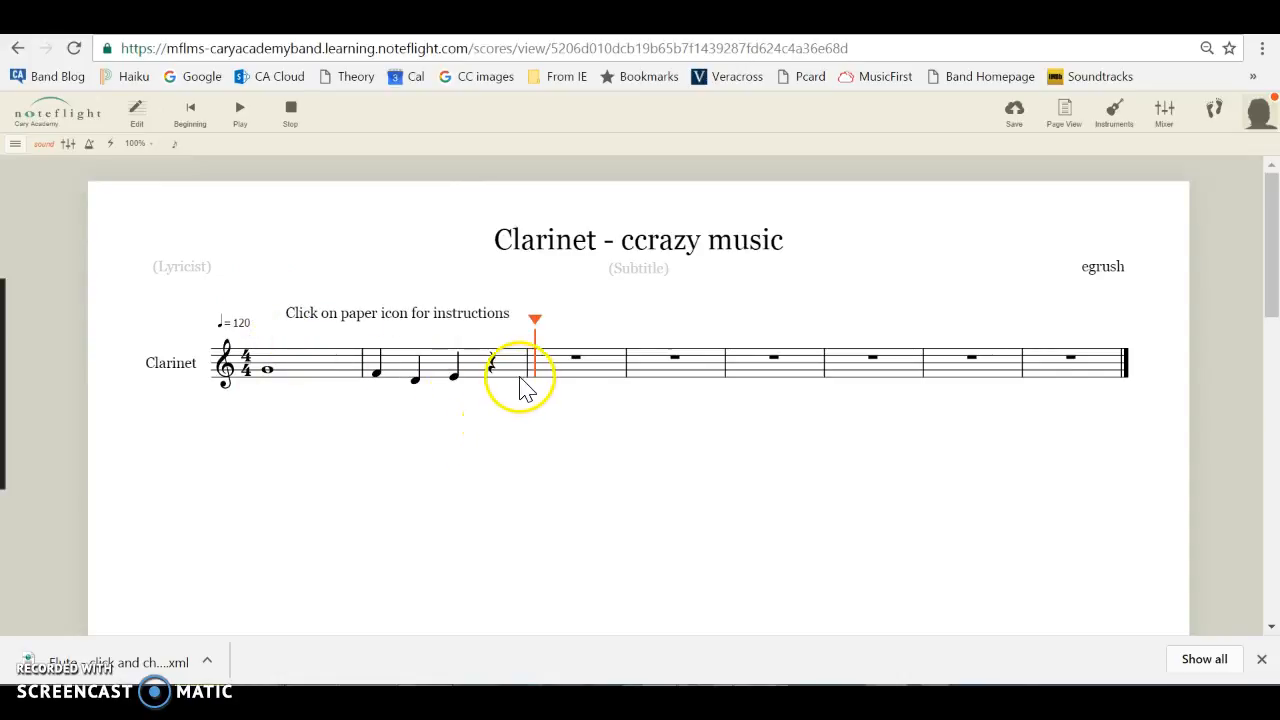
left_click(1013, 110)
left_click(124, 246)
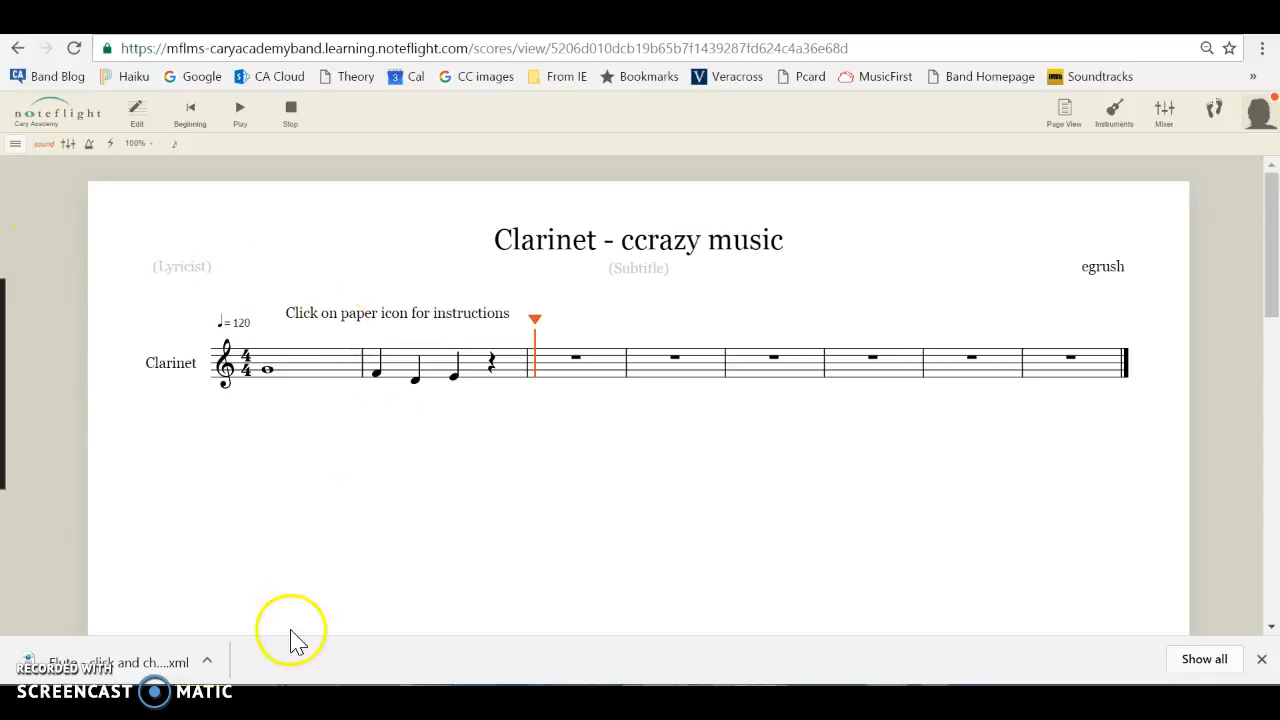